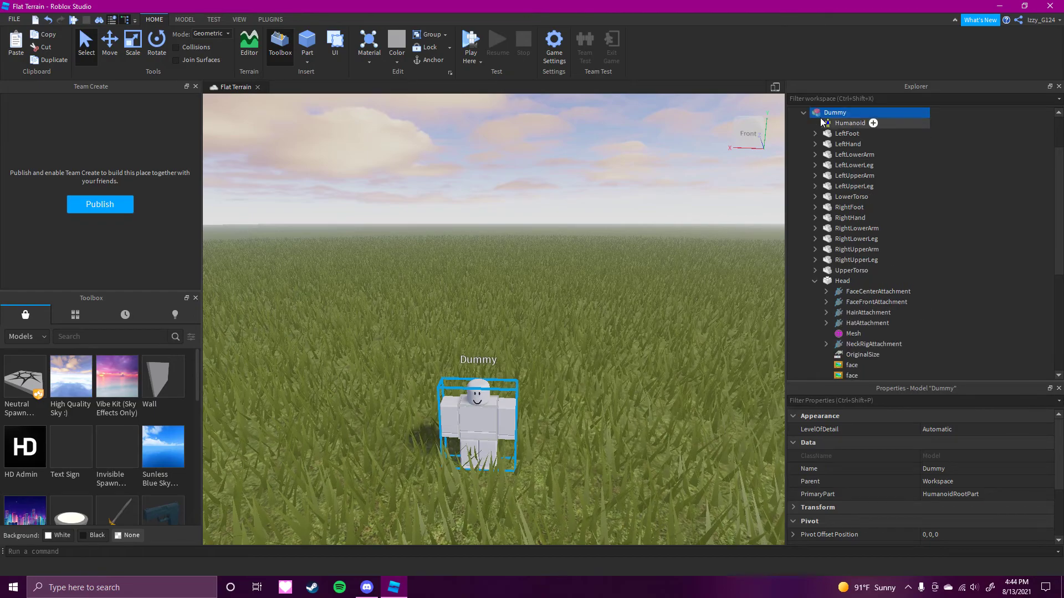
# Collapse the Dummy in the Explorer and launch the Rig Builder from the Plugins tab
pyautogui.click(803, 112)
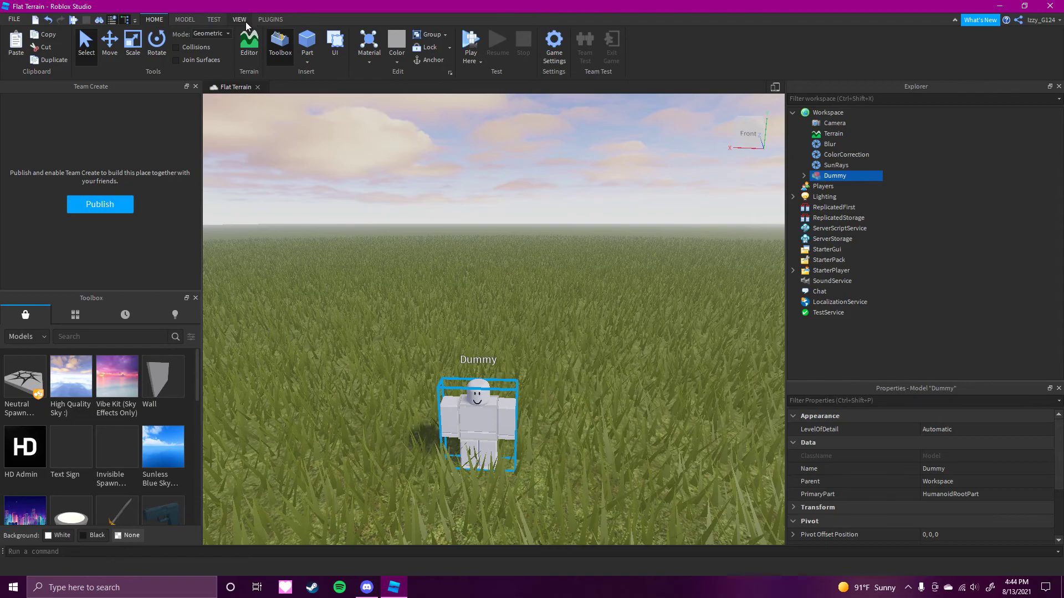
pyautogui.click(271, 20)
pyautogui.click(78, 52)
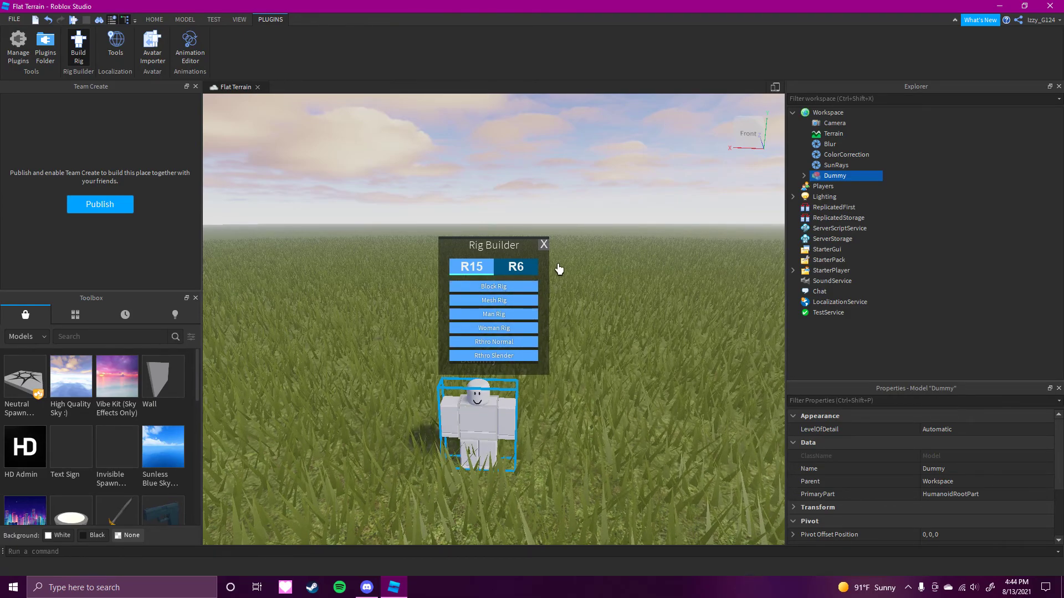
# Close the Rig Builder window, leaving the Dummy standing on the grass terrain
pyautogui.click(543, 245)
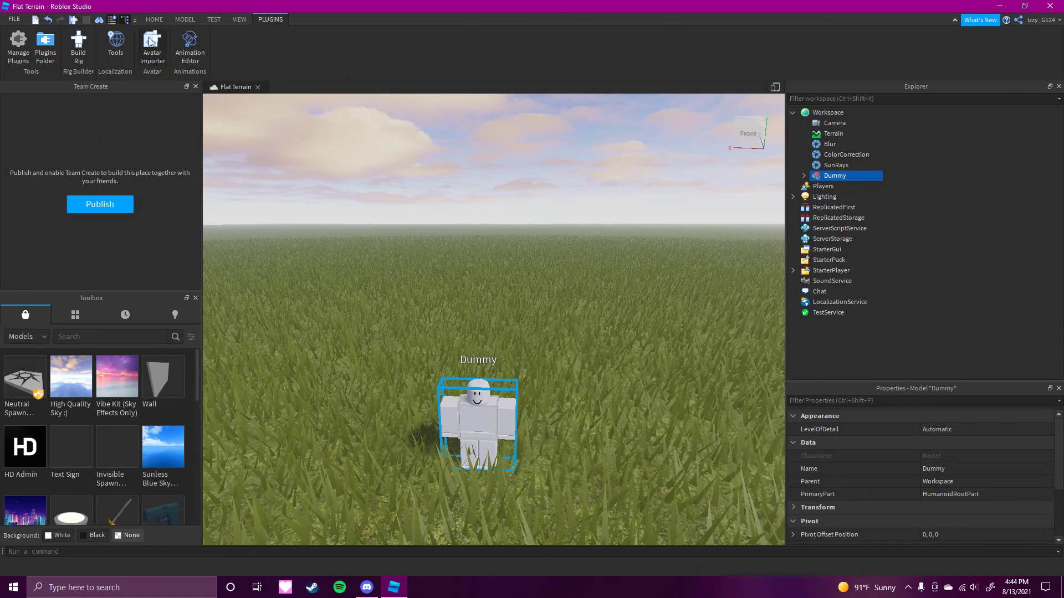
pyautogui.moveTo(814, 178)
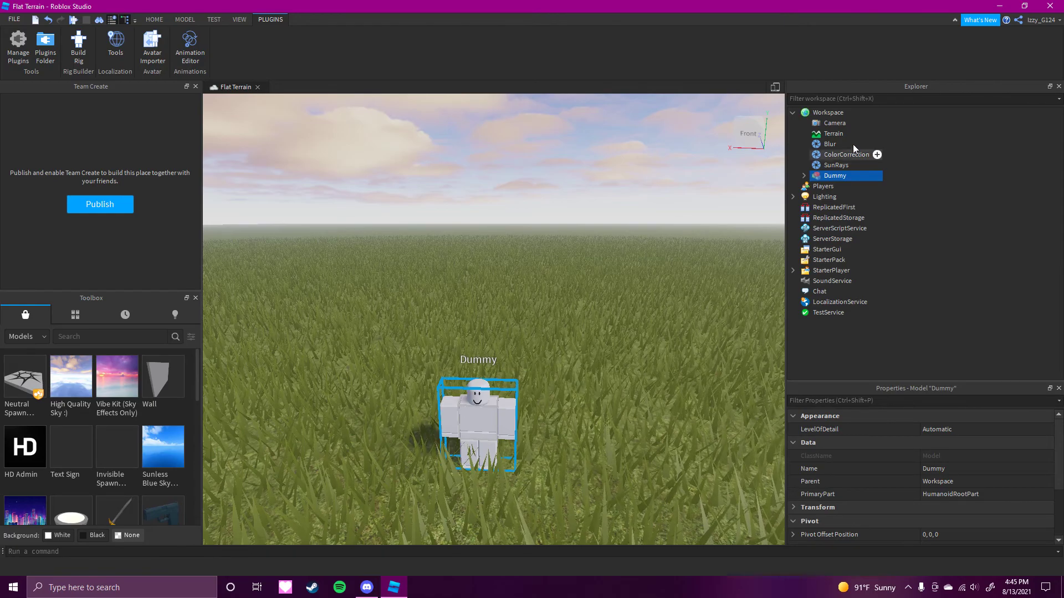
# Expand Dummy and its Head, collapse the Dialog, and bring up Head's insert-object list
pyautogui.click(803, 176)
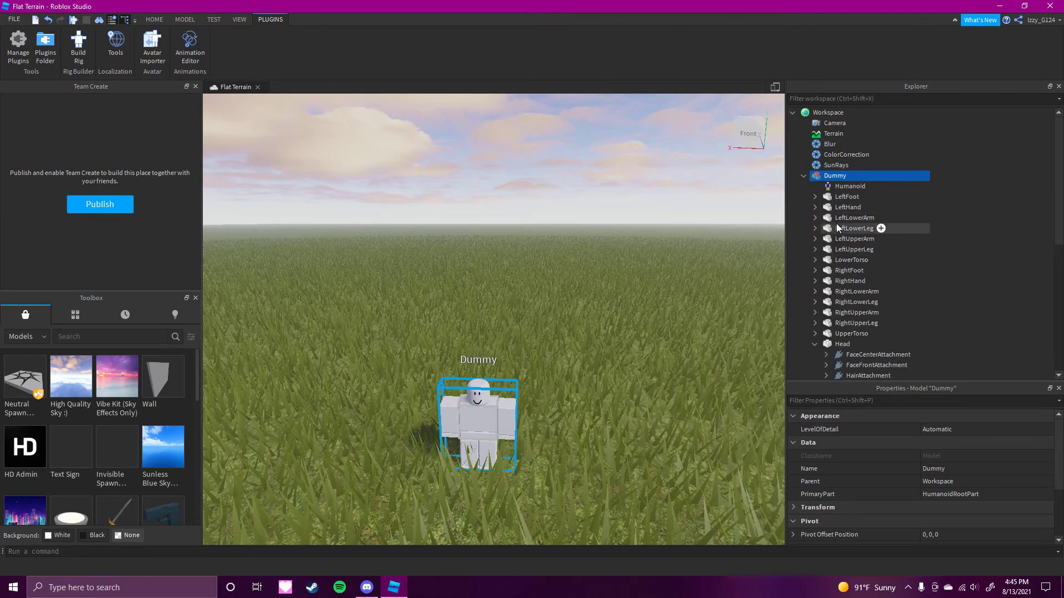
pyautogui.scroll(-2, 825, 266)
pyautogui.click(813, 313)
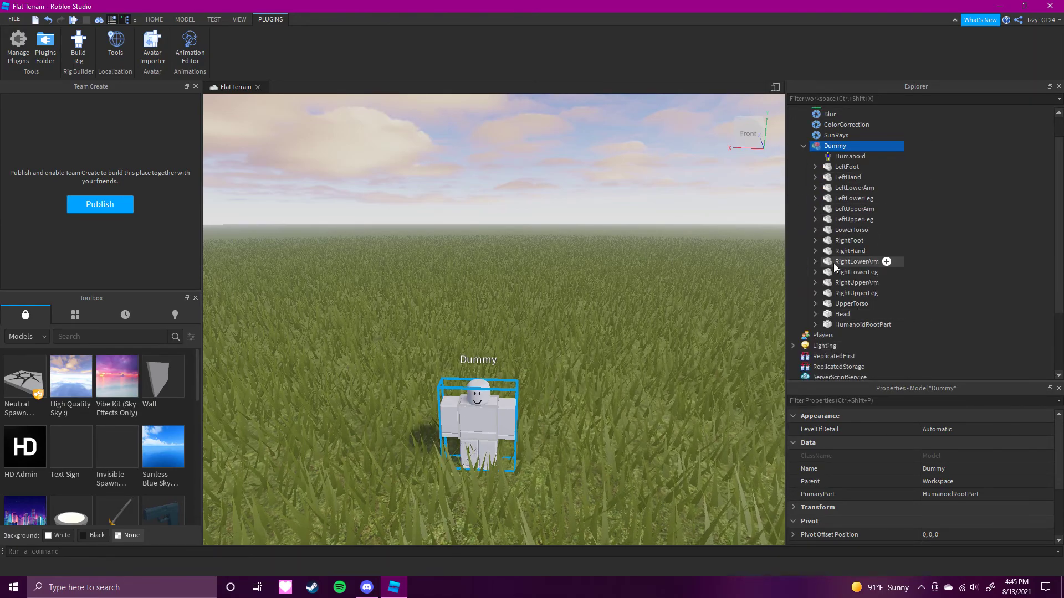
pyautogui.click(814, 314)
pyautogui.scroll(-3, 840, 287)
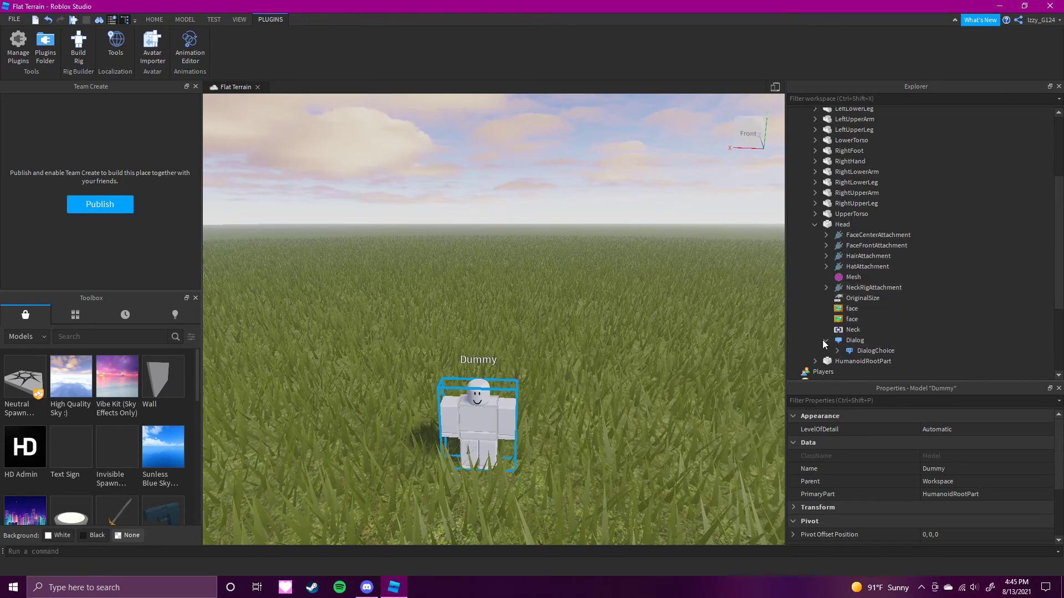
pyautogui.click(826, 340)
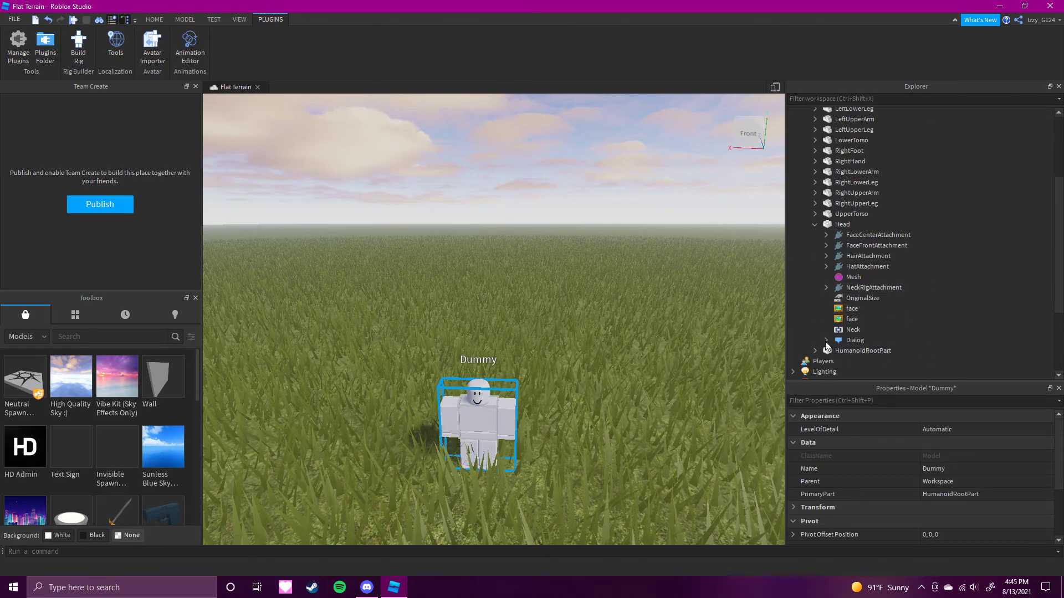
pyautogui.click(858, 224)
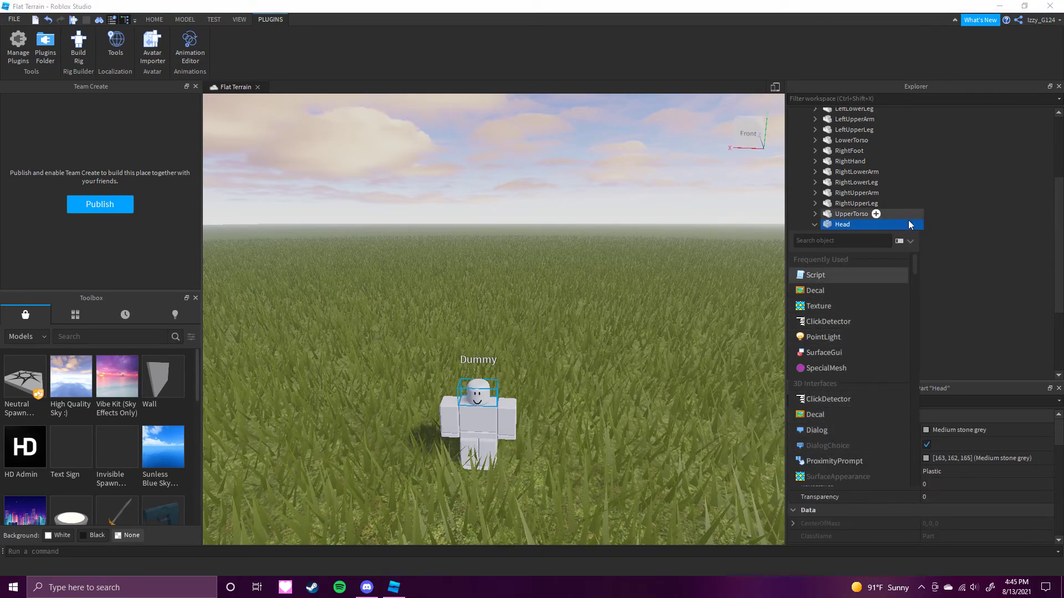
# Select the Head's Dialog and review its Hello Player prompt, Bye bye goodbye, Help purpose, Neutral tone
pyautogui.click(970, 284)
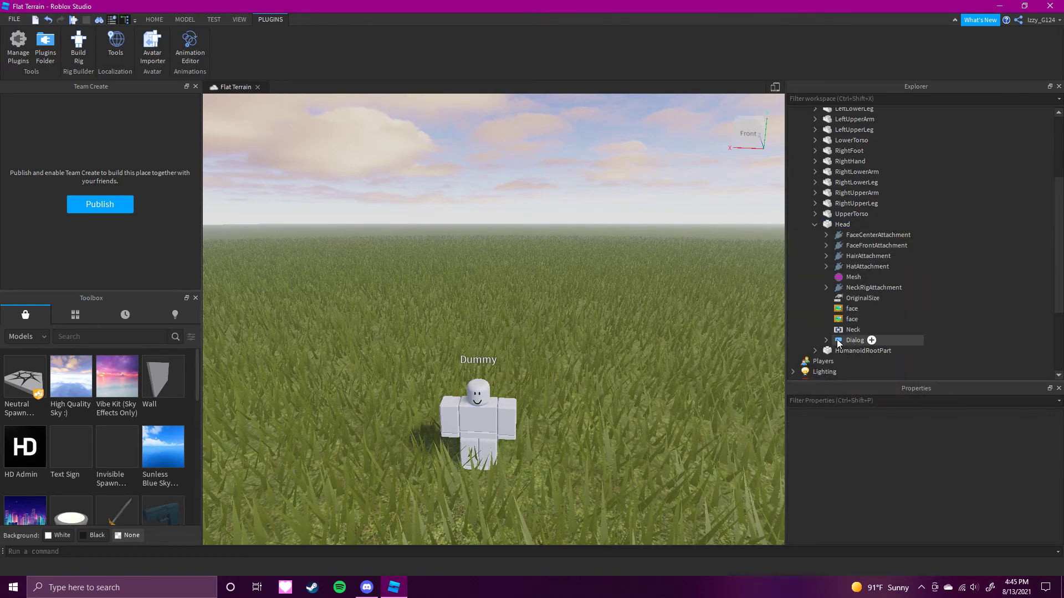
pyautogui.click(845, 340)
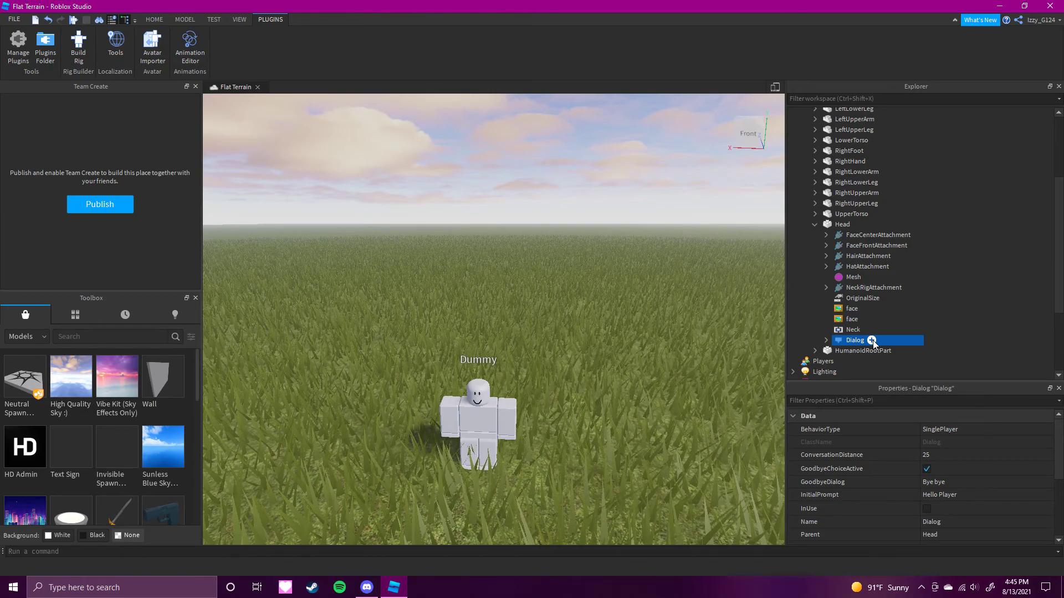
pyautogui.click(872, 340)
pyautogui.scroll(-1, 843, 185)
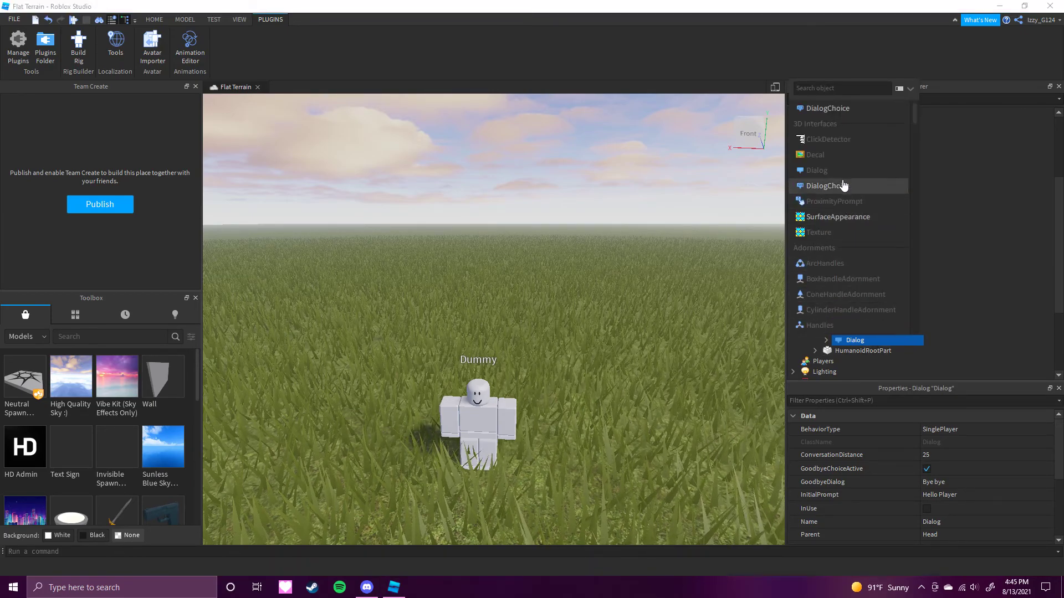
pyautogui.click(954, 319)
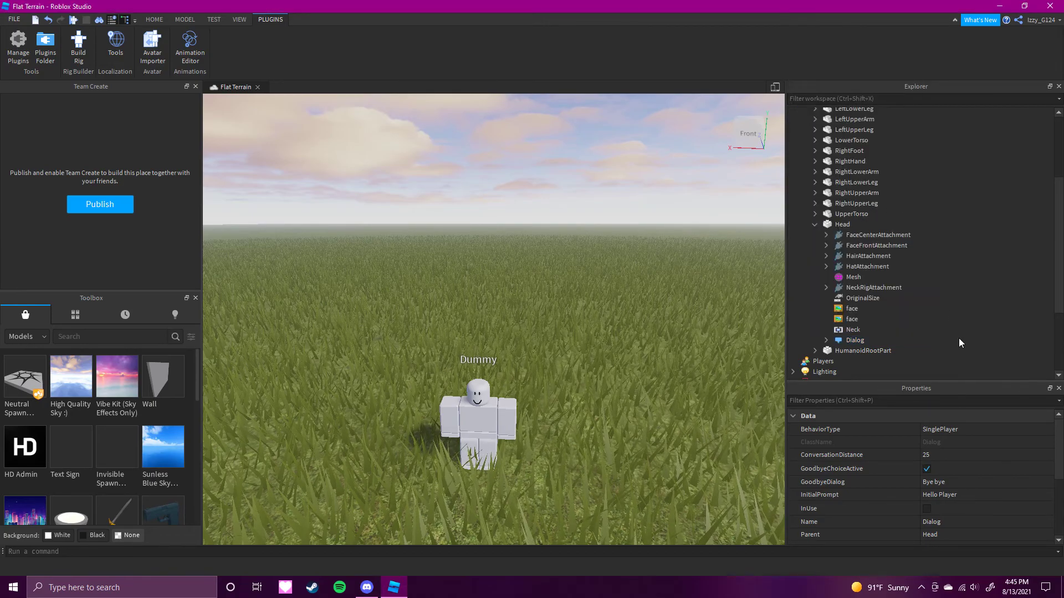
pyautogui.click(870, 340)
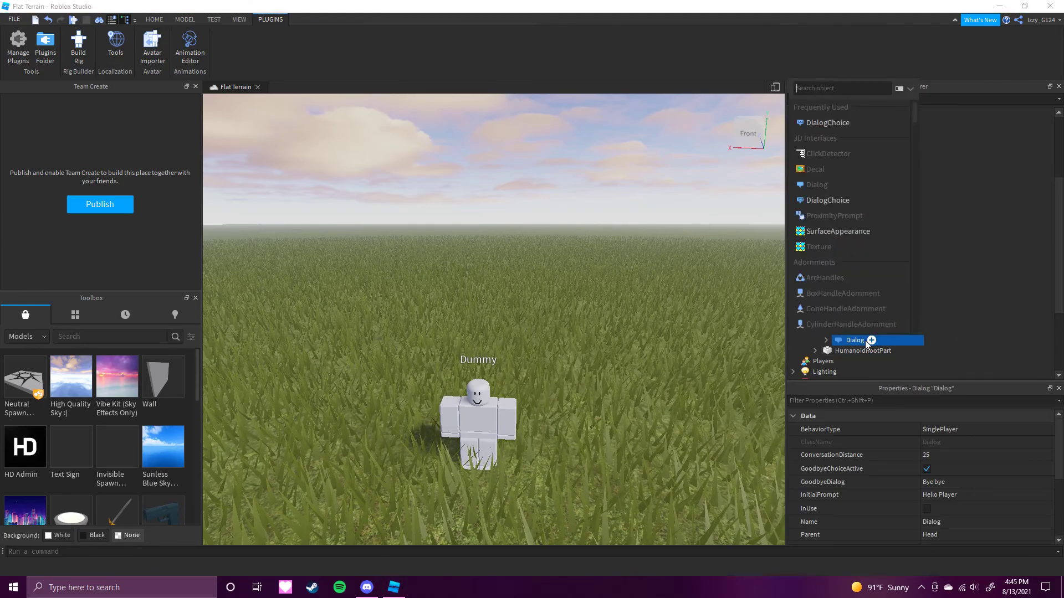
pyautogui.click(902, 339)
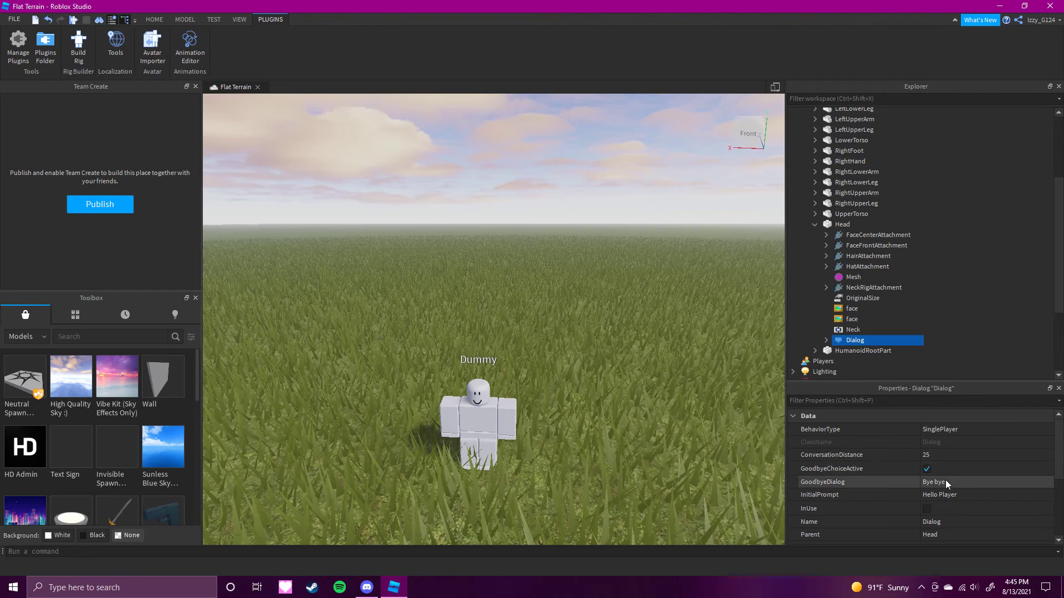
pyautogui.scroll(-3, 886, 490)
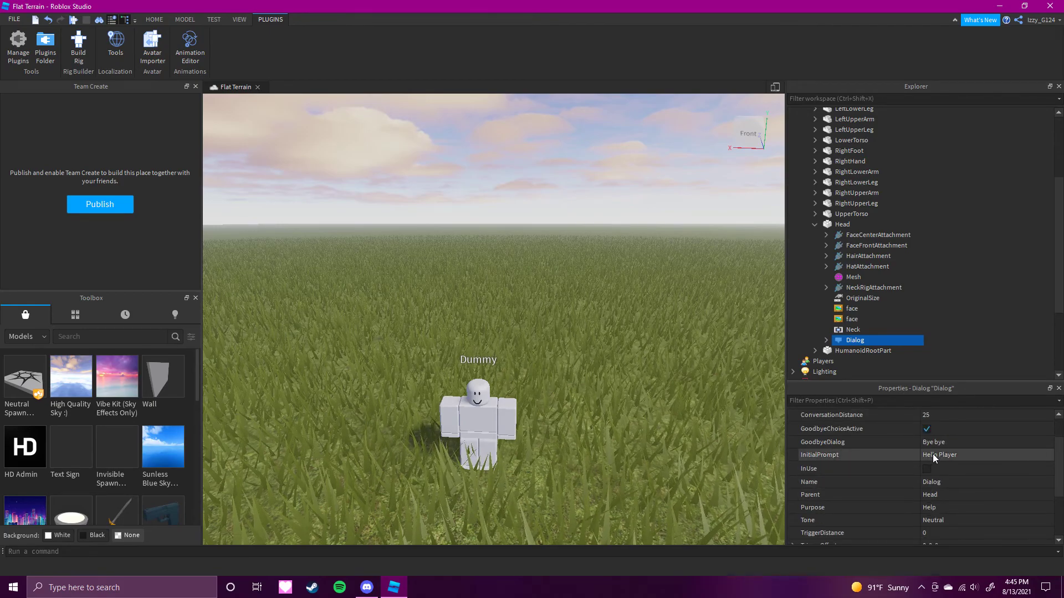
pyautogui.moveTo(835, 454)
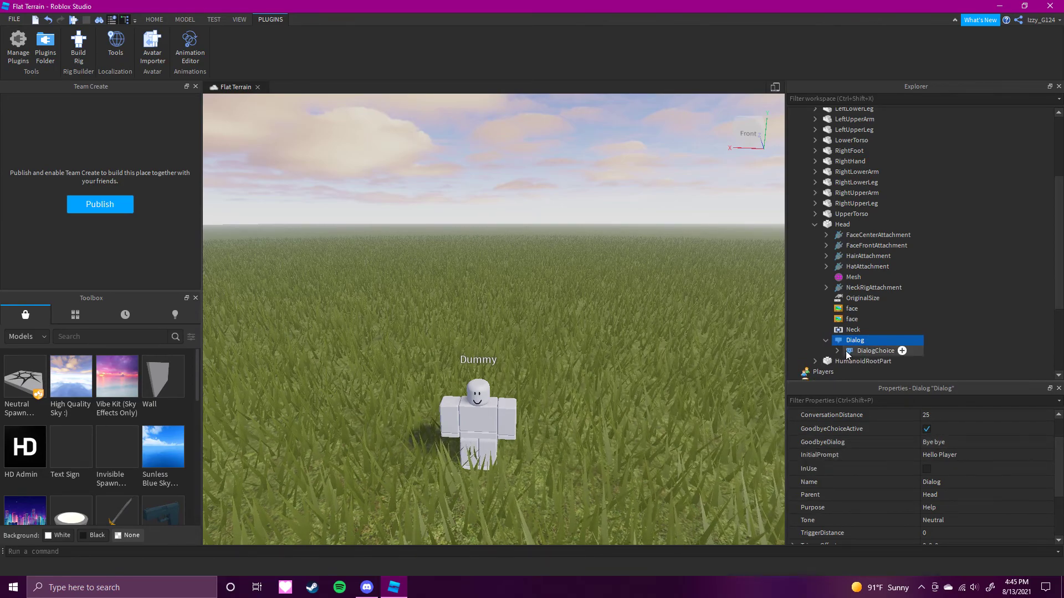
# Expand the DialogChoice tree and compare the first DialogChoice with the Dialog's settings
pyautogui.click(837, 351)
pyautogui.scroll(-1, 835, 346)
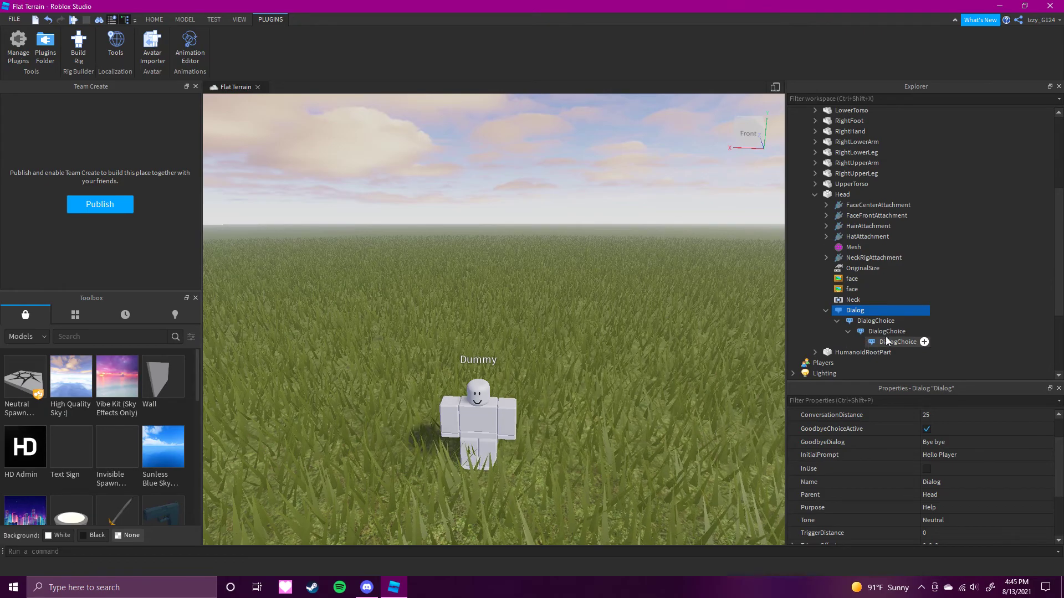
pyautogui.click(858, 321)
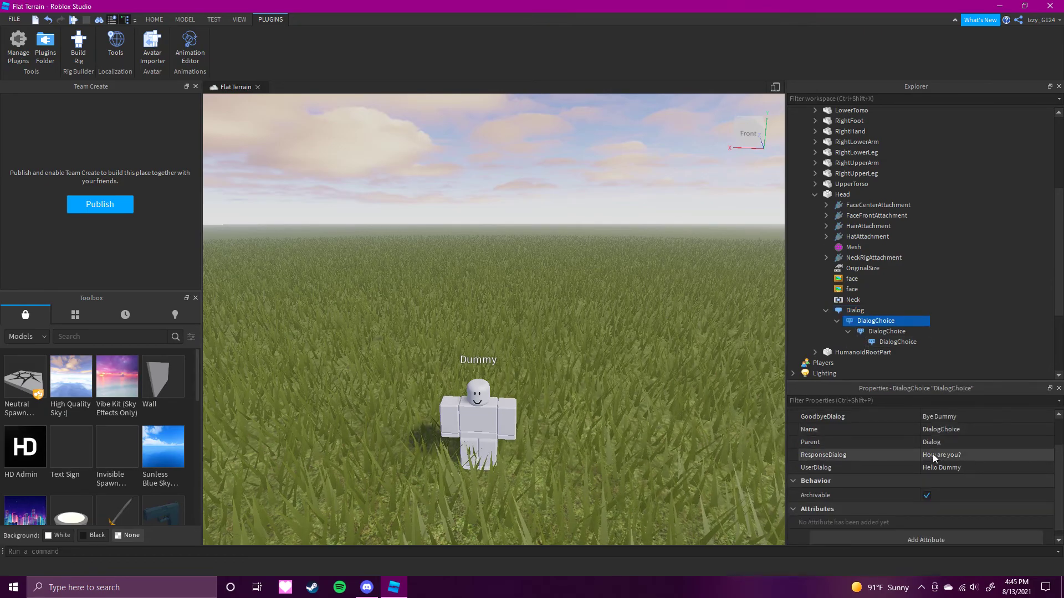
pyautogui.click(892, 311)
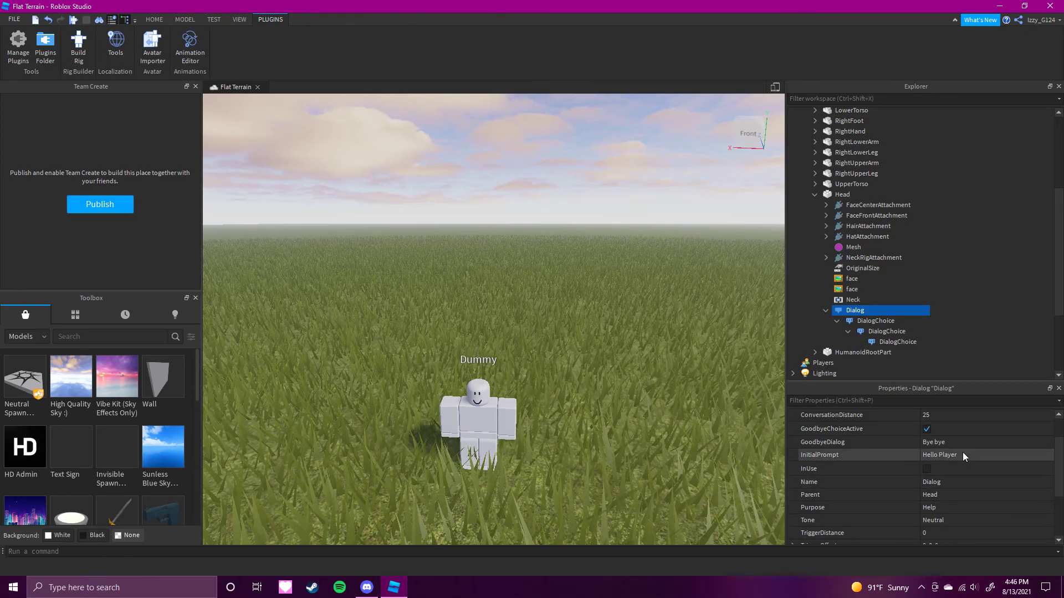
pyautogui.click(863, 322)
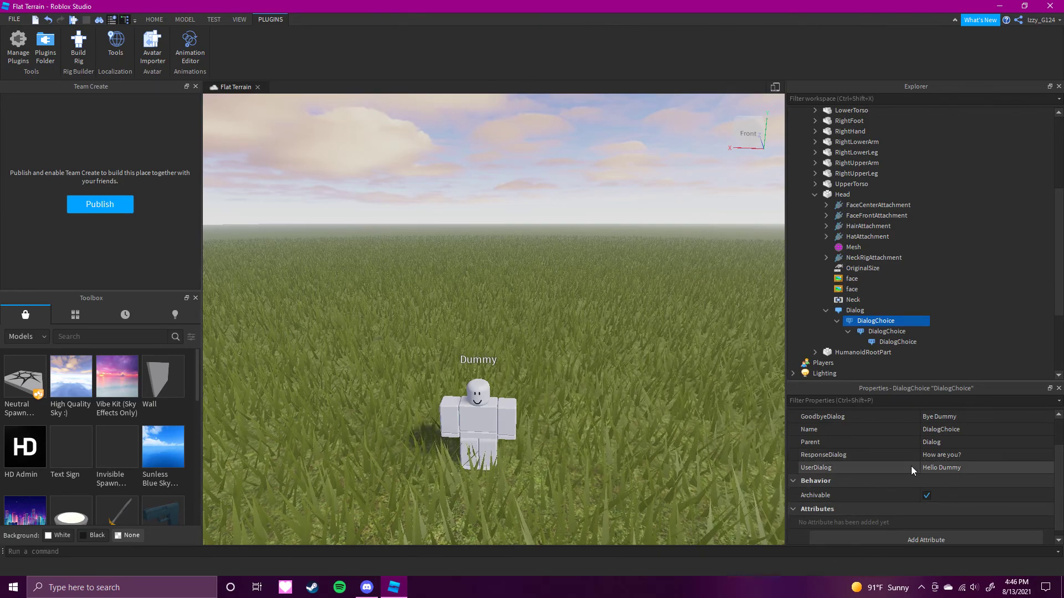
pyautogui.click(855, 310)
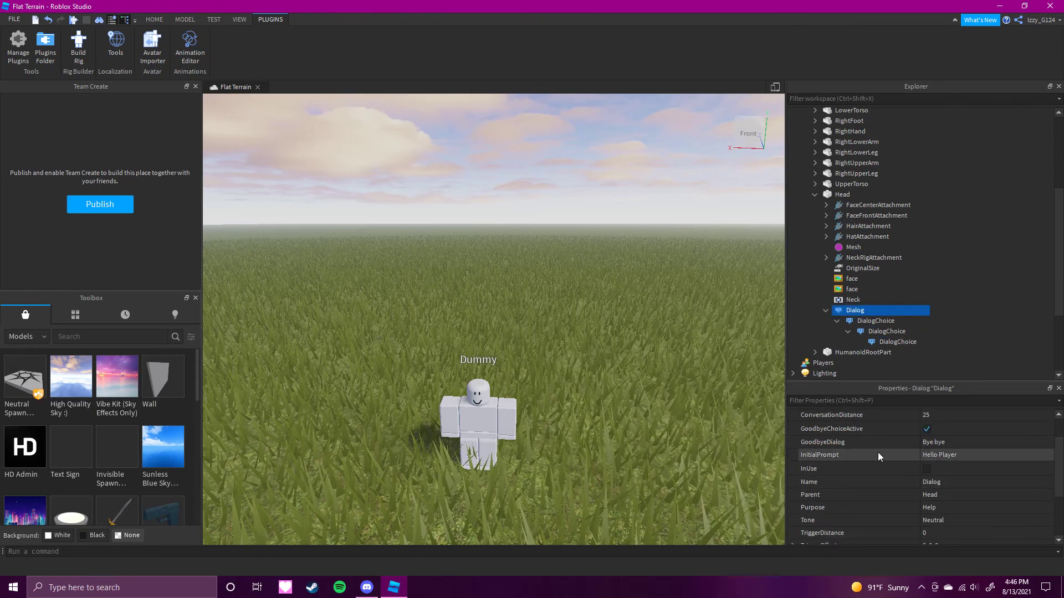
# Review the Hello Dummy choice and its two nested choices, ending with 'Alright see you later!'
pyautogui.click(875, 321)
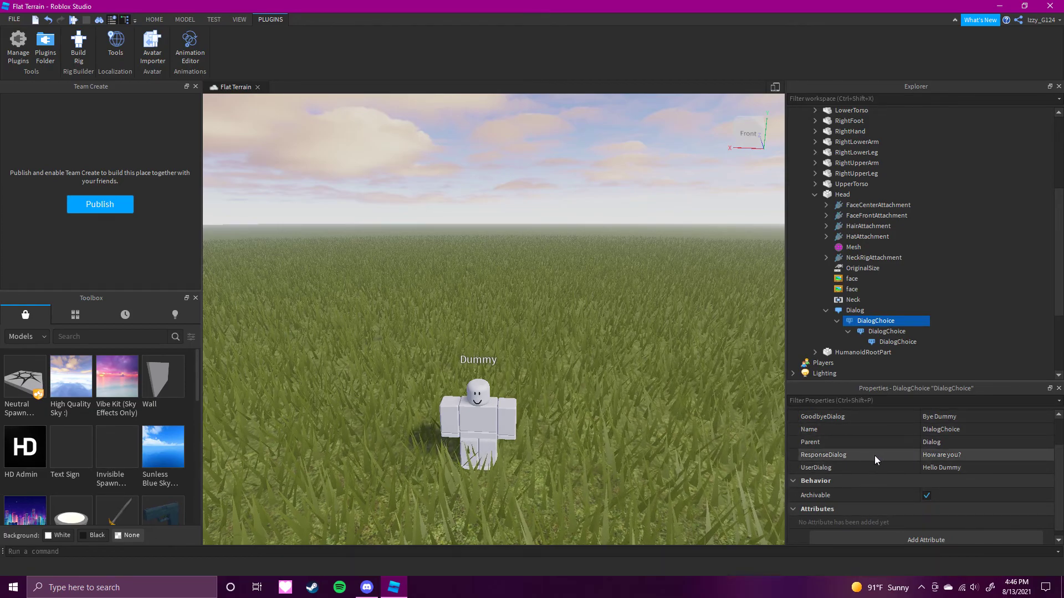
pyautogui.click(874, 332)
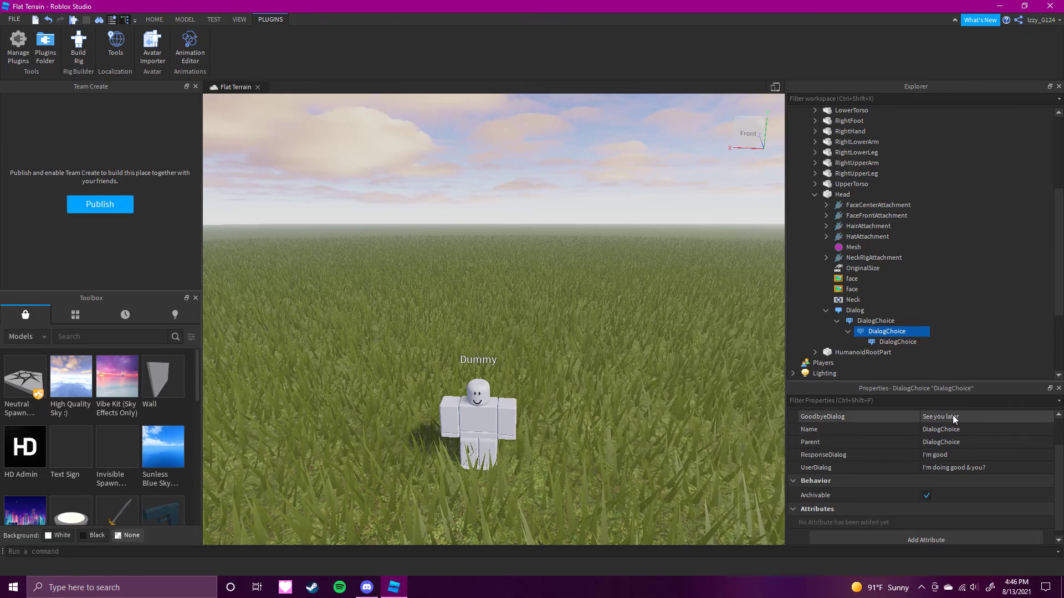
pyautogui.click(898, 342)
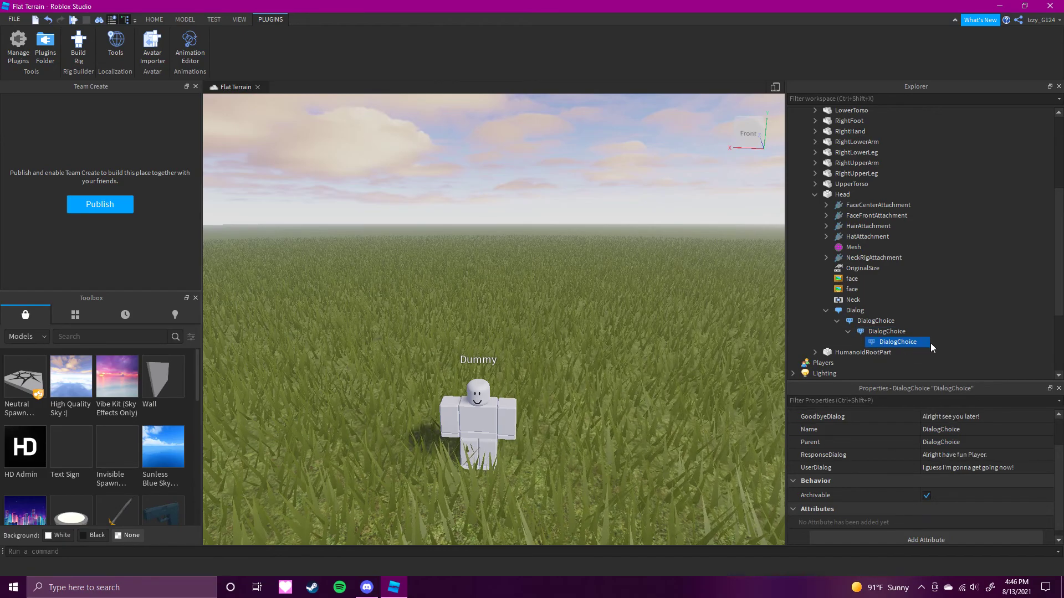
pyautogui.scroll(2, 945, 477)
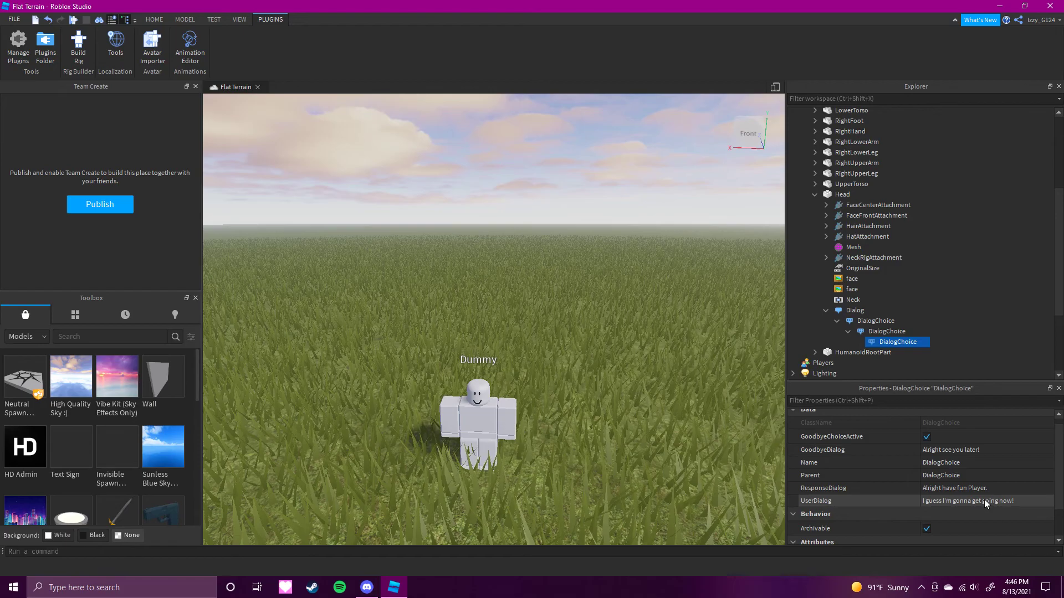
pyautogui.click(1016, 496)
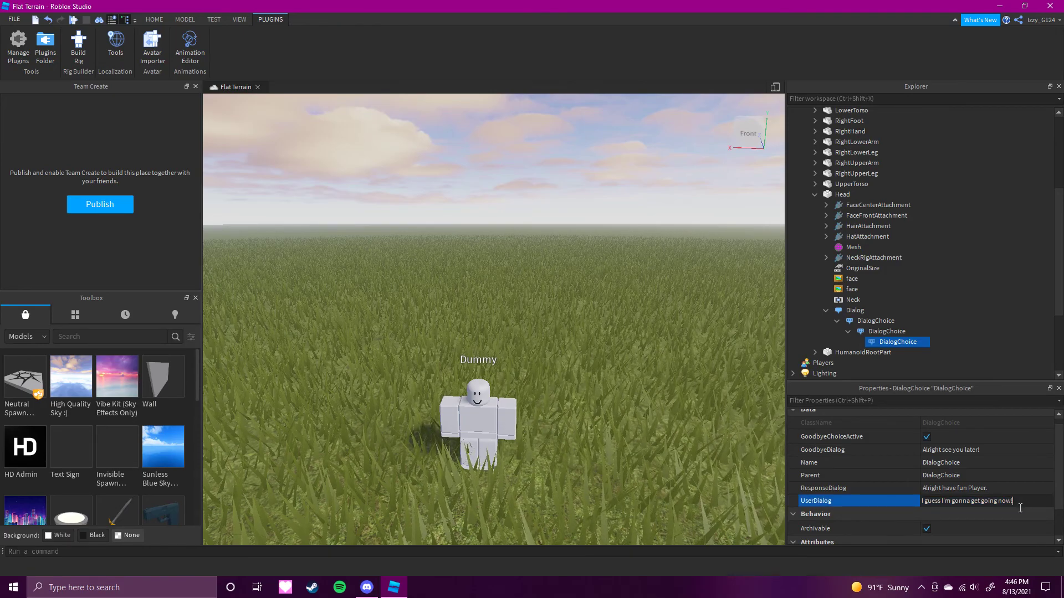
pyautogui.click(577, 375)
pyautogui.click(154, 20)
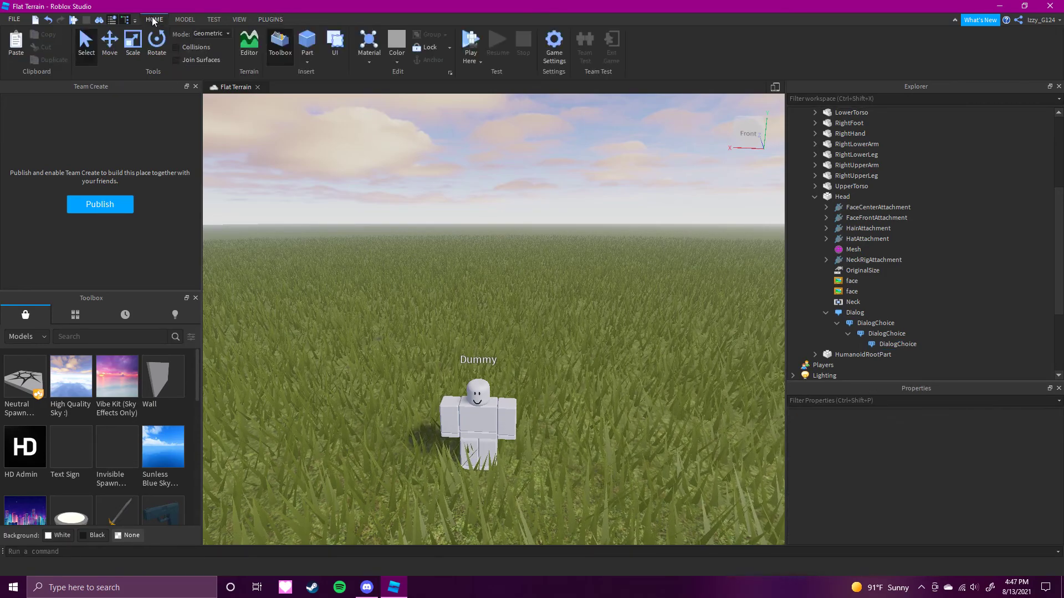
# Play-test, open the Dummy's conversation, and end it at once with the goodbye choice
pyautogui.click(470, 42)
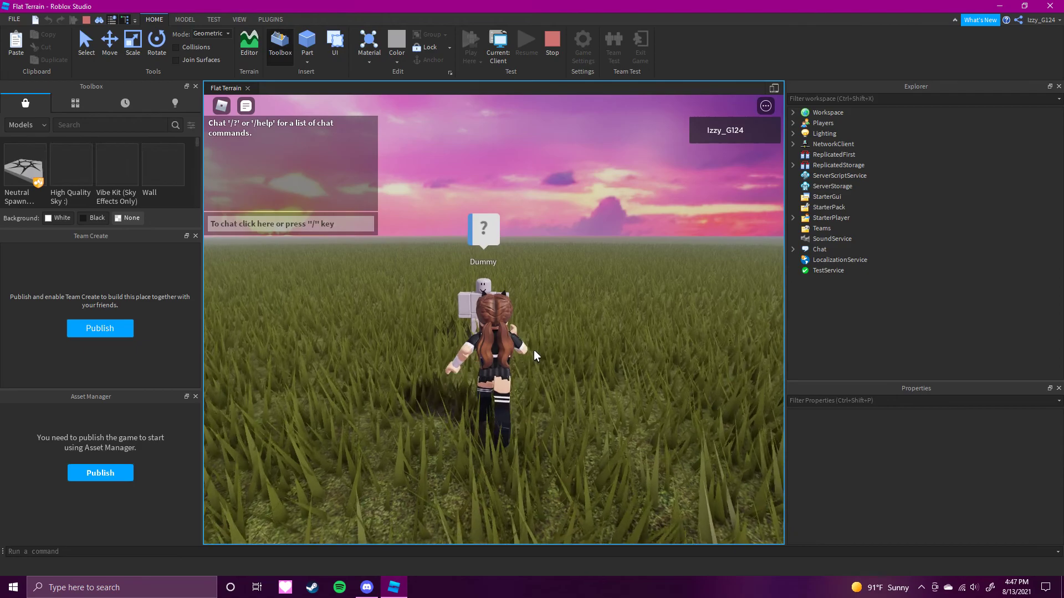
pyautogui.click(480, 204)
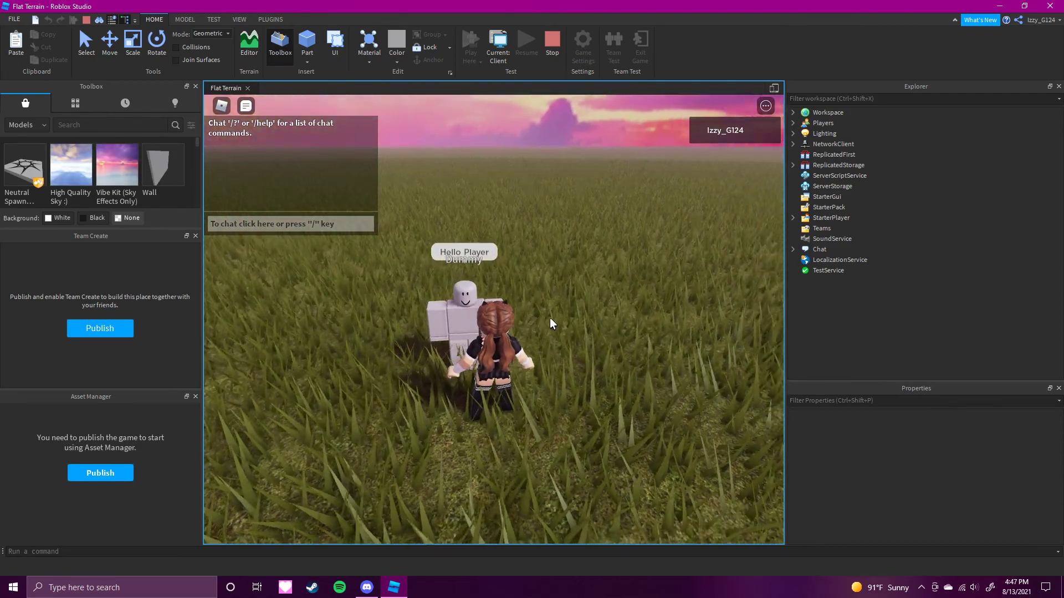
pyautogui.click(258, 493)
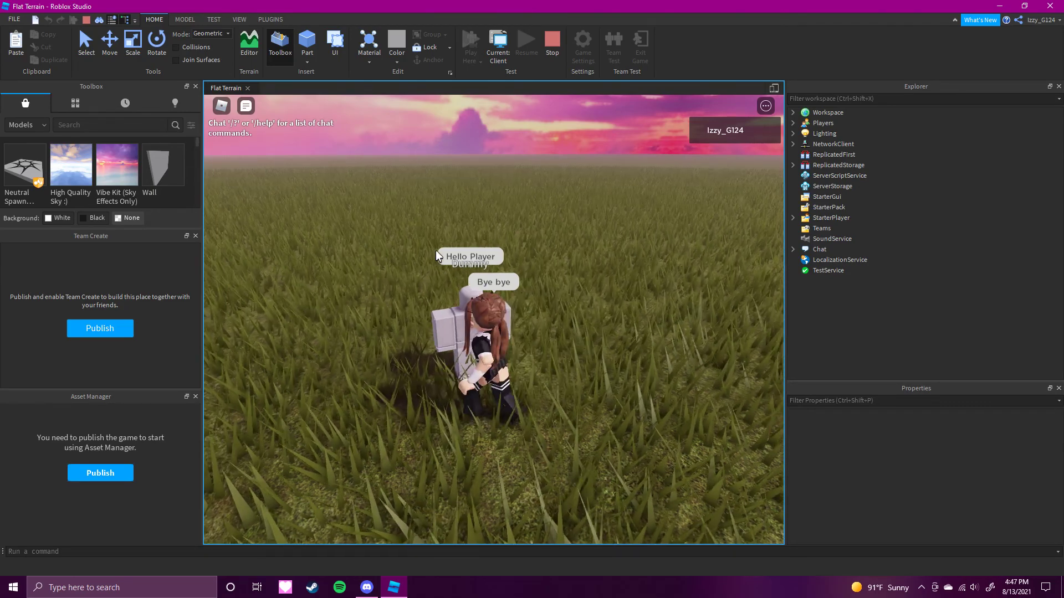
# Rerun the conversation through Hello Dummy and the leaving reply to 'Alright have fun Player', then stop
pyautogui.click(463, 222)
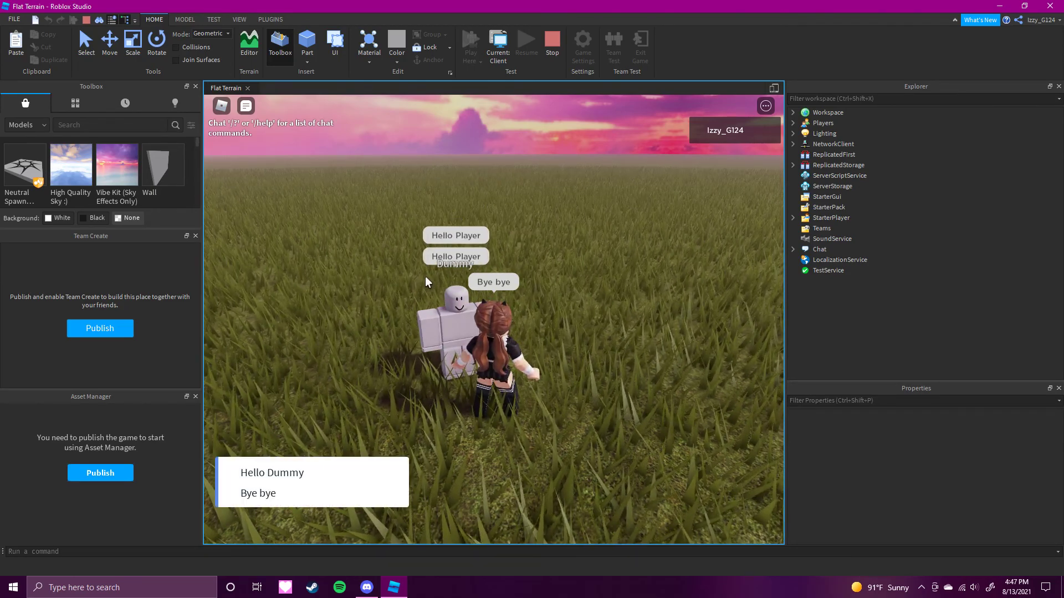
pyautogui.click(241, 476)
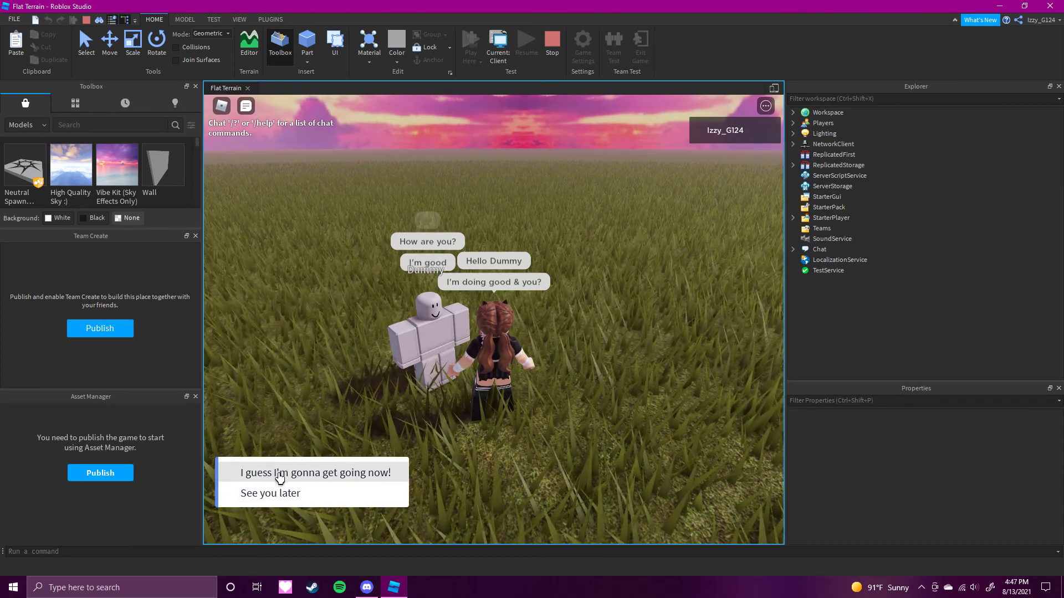
pyautogui.click(281, 473)
pyautogui.moveTo(466, 314); pyautogui.dragTo(403, 252, button='right')
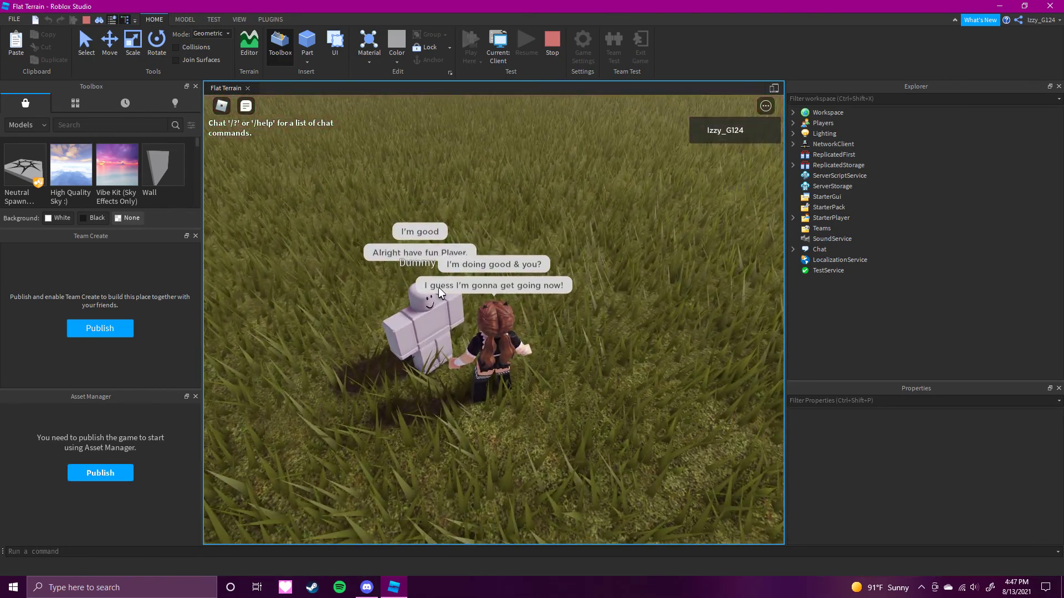
pyautogui.moveTo(521, 400); pyautogui.dragTo(530, 378, button='right')
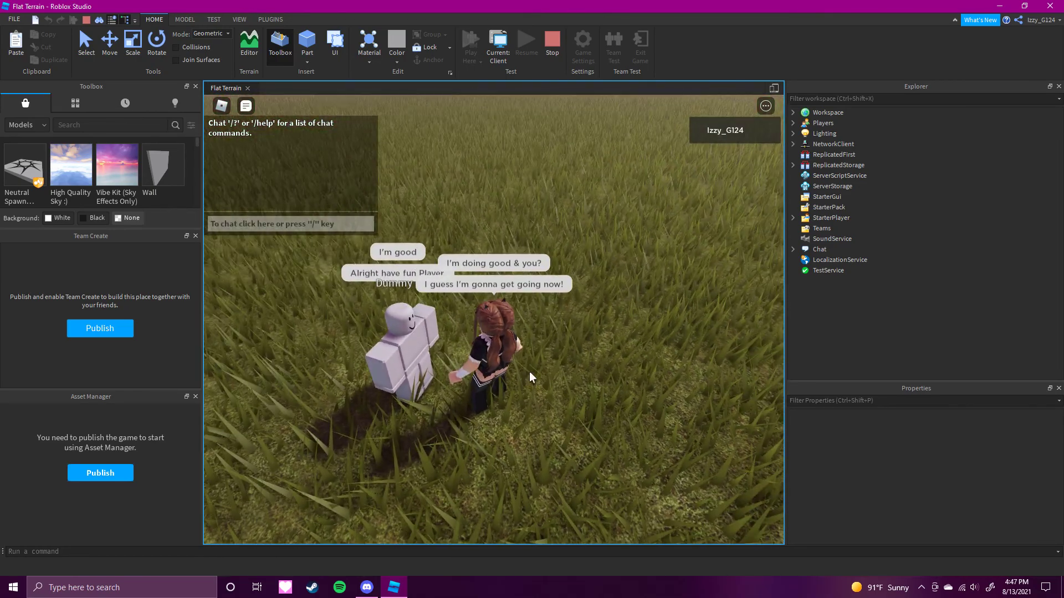
pyautogui.click(555, 49)
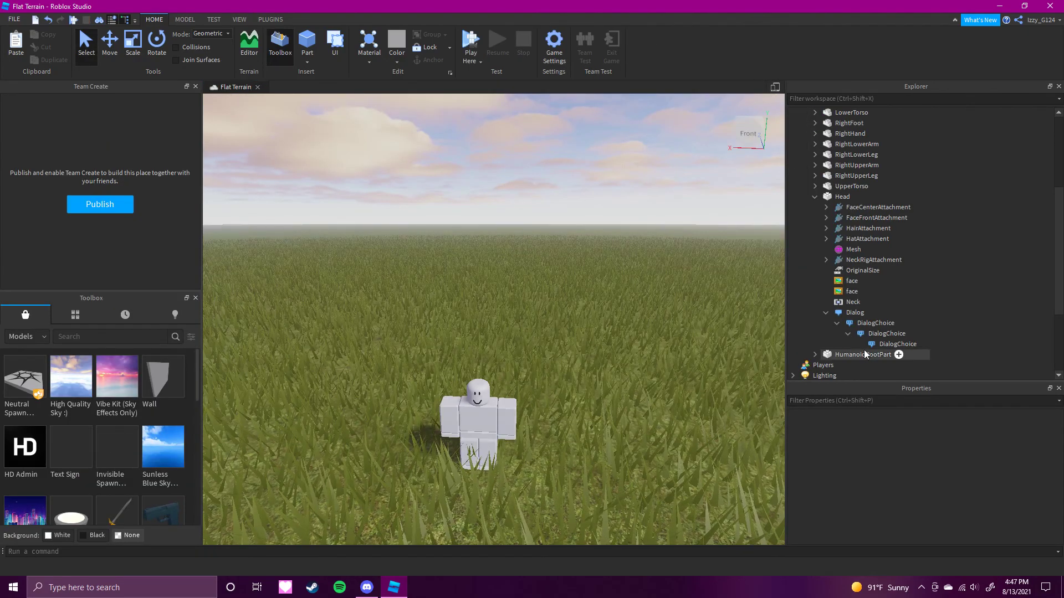
# Select the Head's Dialog and set its Tone to Friendly
pyautogui.click(880, 344)
pyautogui.click(855, 312)
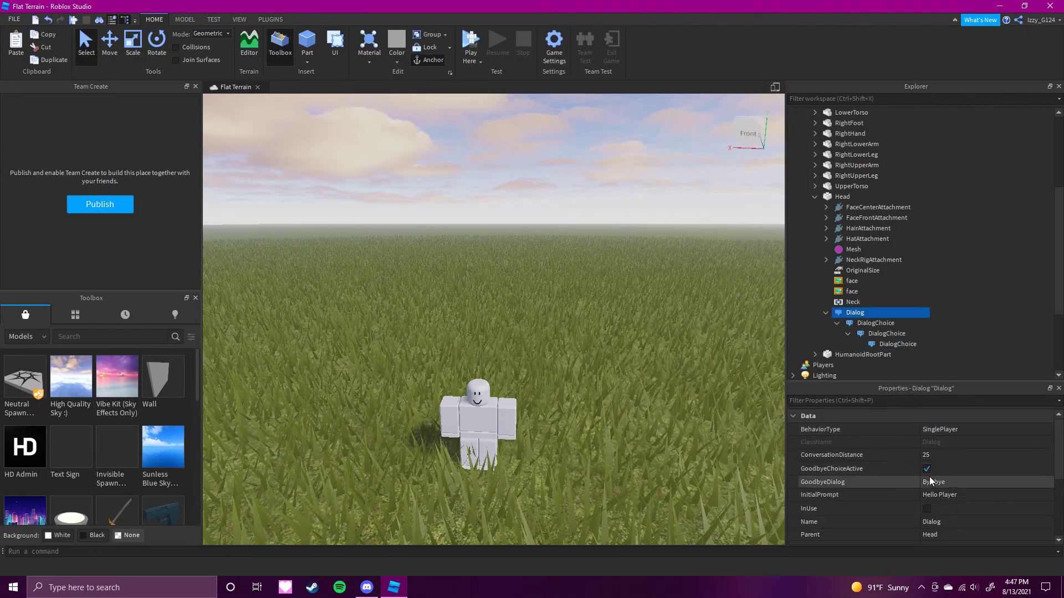
pyautogui.scroll(-3, 953, 488)
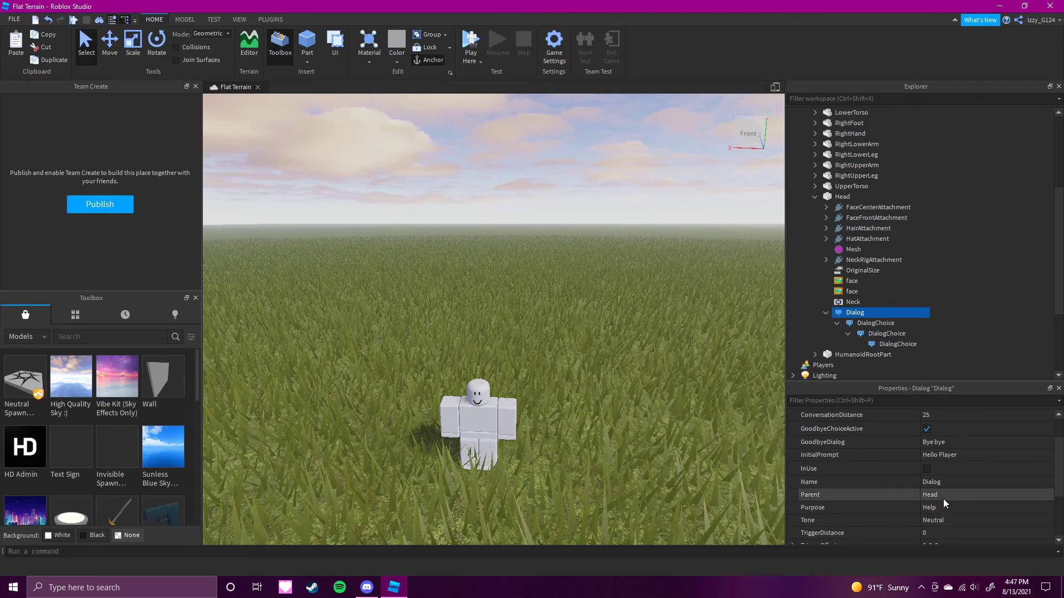
pyautogui.click(948, 520)
pyautogui.click(944, 524)
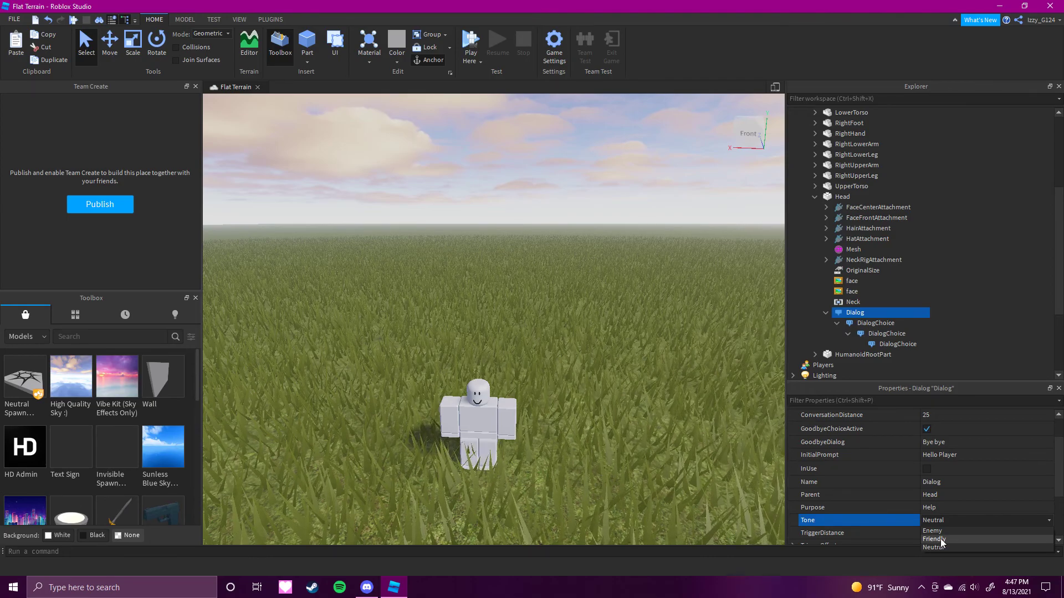
pyautogui.click(937, 538)
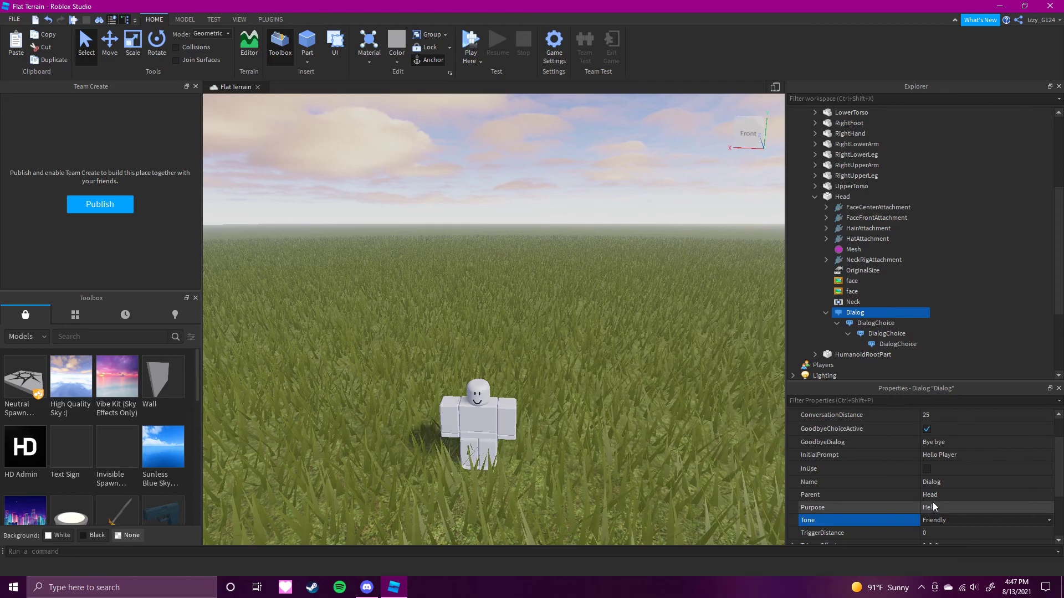
# Set the Dialog's Purpose to Shop and start a play test
pyautogui.scroll(-3, 996, 506)
pyautogui.click(942, 468)
pyautogui.click(942, 494)
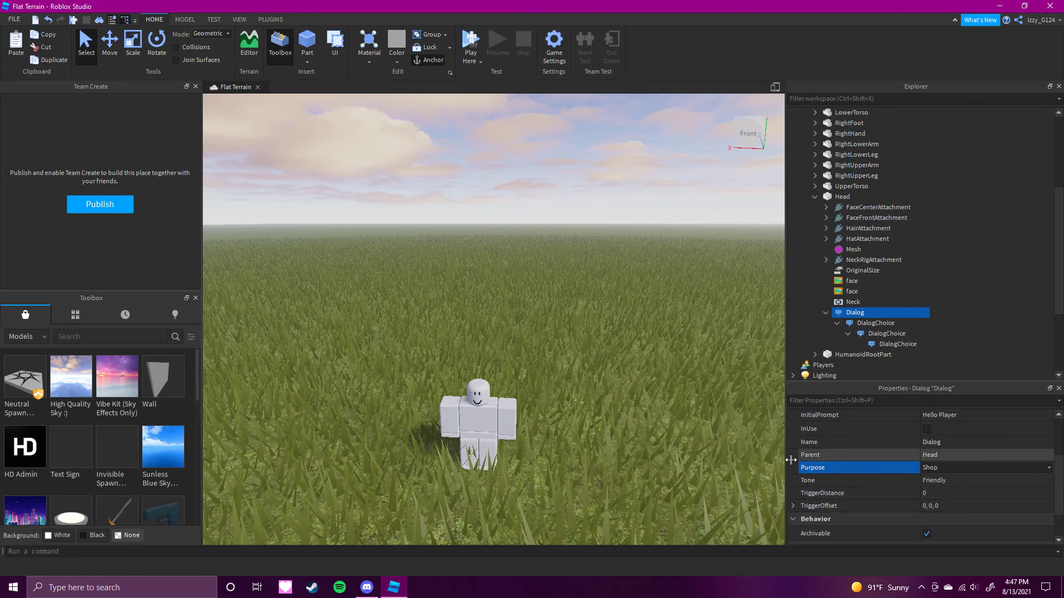
pyautogui.click(469, 44)
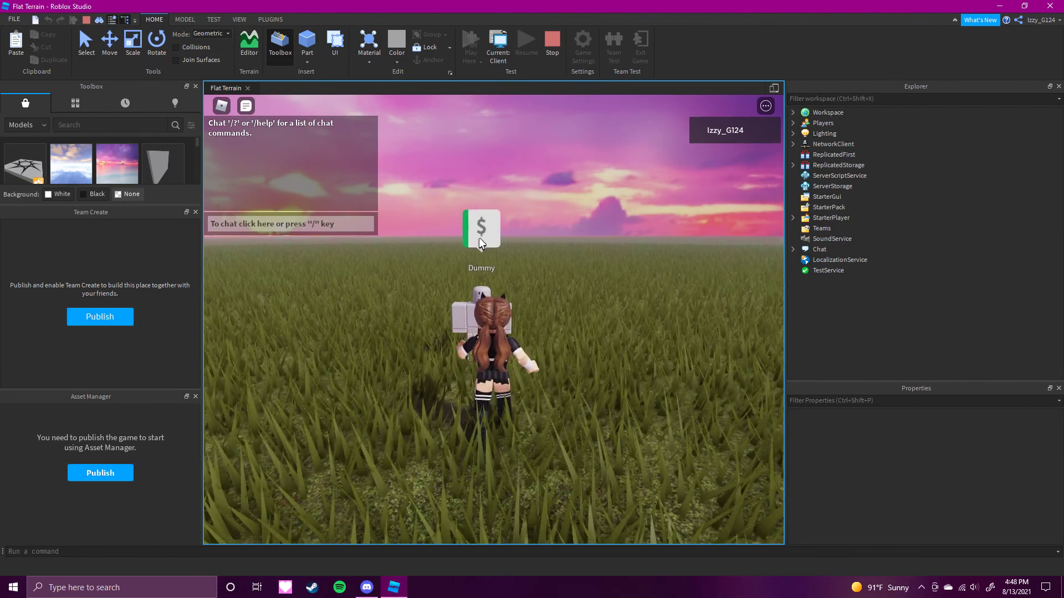
# Walk to the Dummy, open its green $ conversation, answer Hello Dummy, and stop the test
pyautogui.press('w')
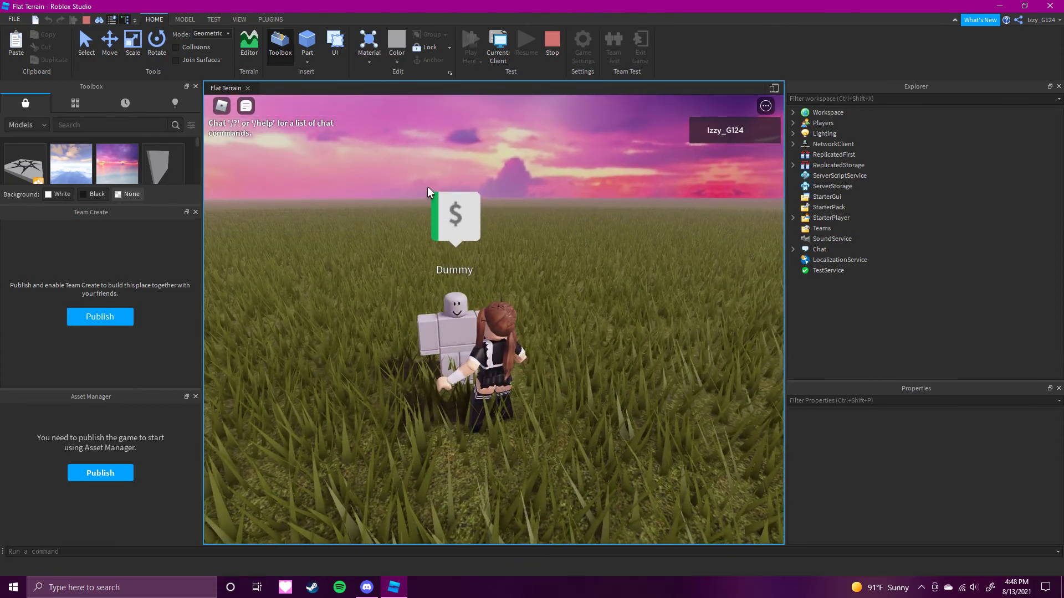
pyautogui.click(450, 222)
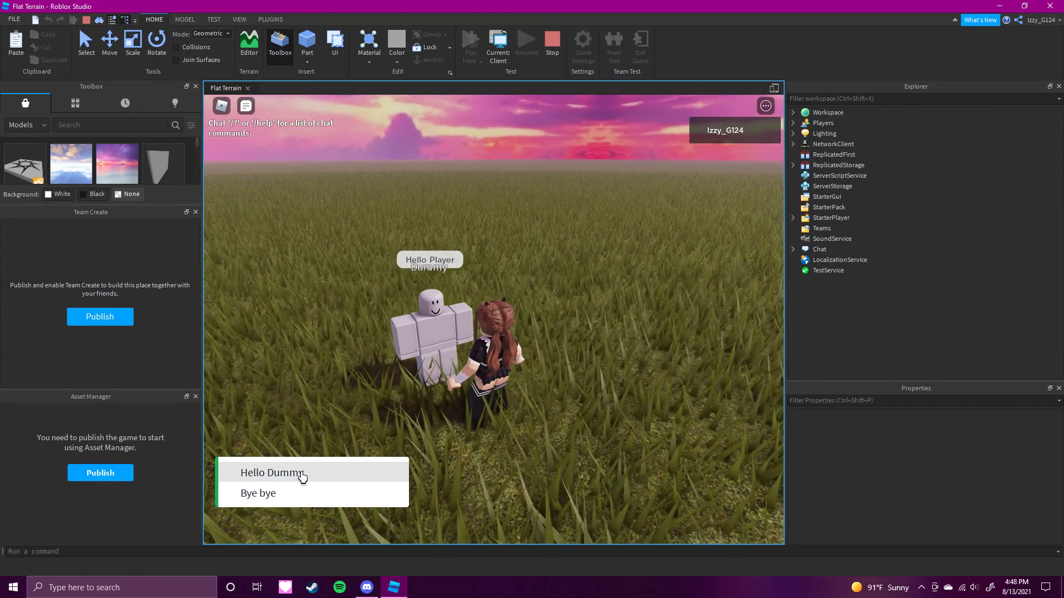
pyautogui.click(303, 474)
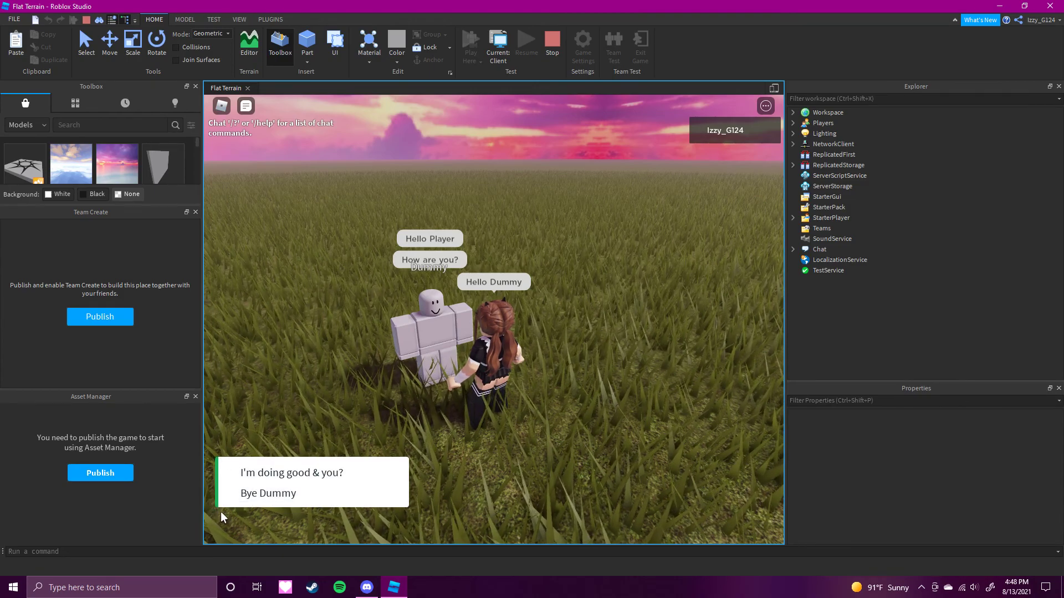
pyautogui.click(551, 45)
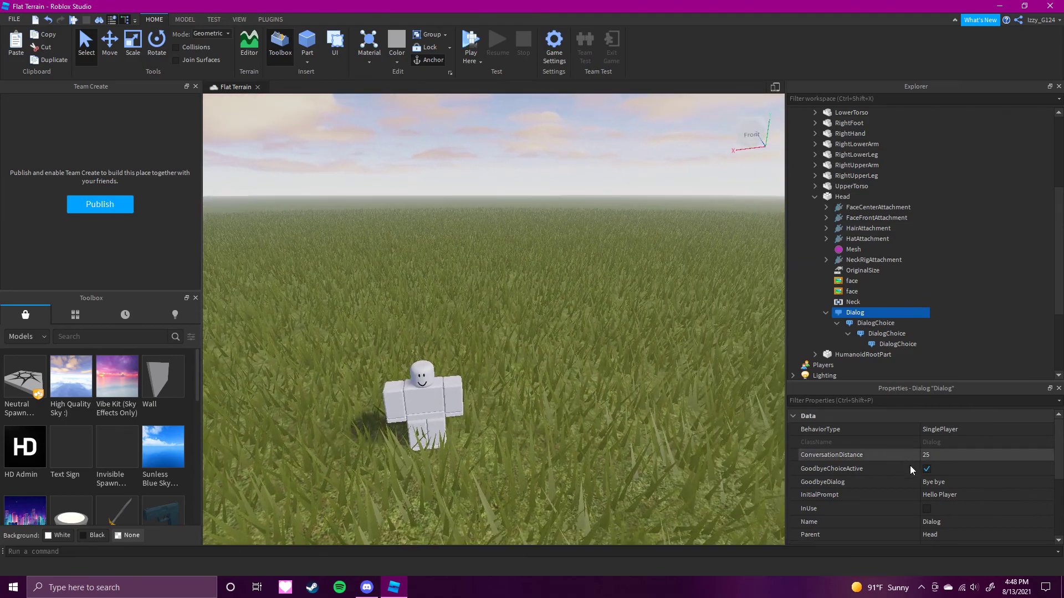
# Set the Dummy Dialog's Tone to Enemy and its Purpose to Quest
pyautogui.scroll(-2, 945, 488)
pyautogui.scroll(2, 942, 481)
pyautogui.click(940, 478)
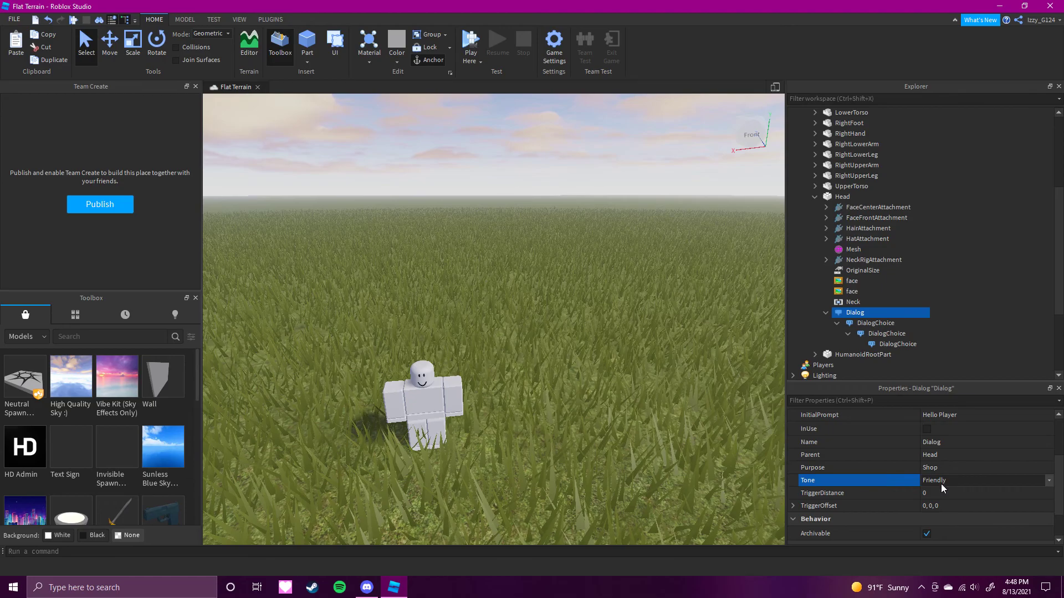
pyautogui.click(936, 511)
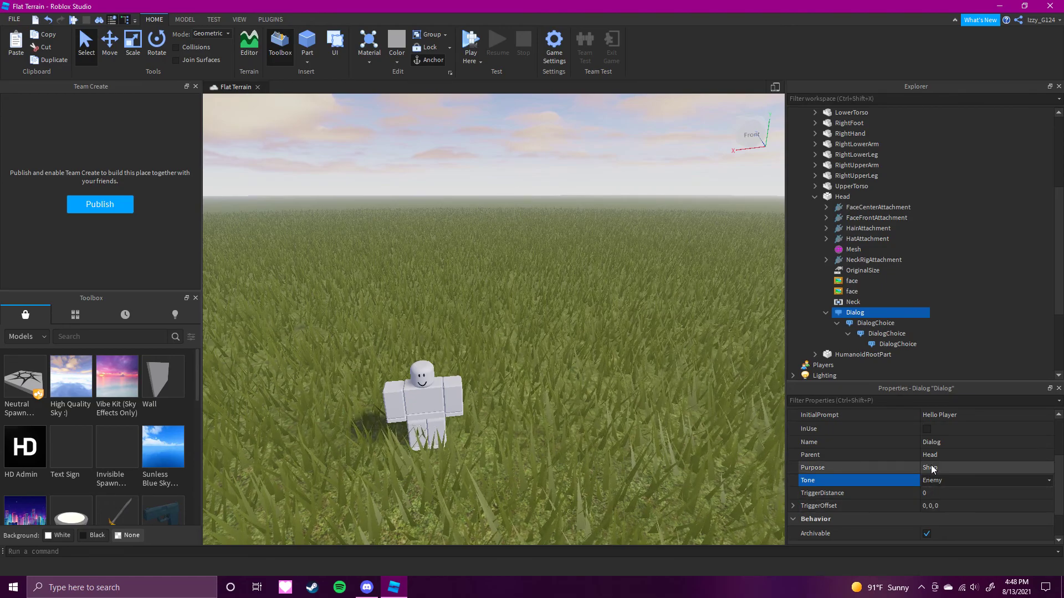
pyautogui.click(938, 467)
pyautogui.click(934, 468)
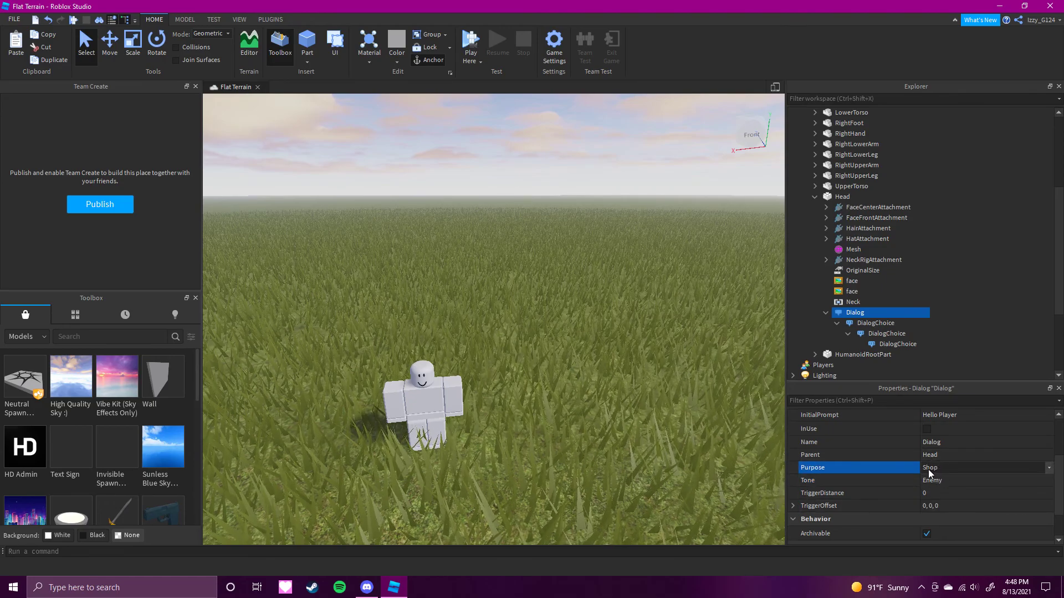
pyautogui.click(939, 487)
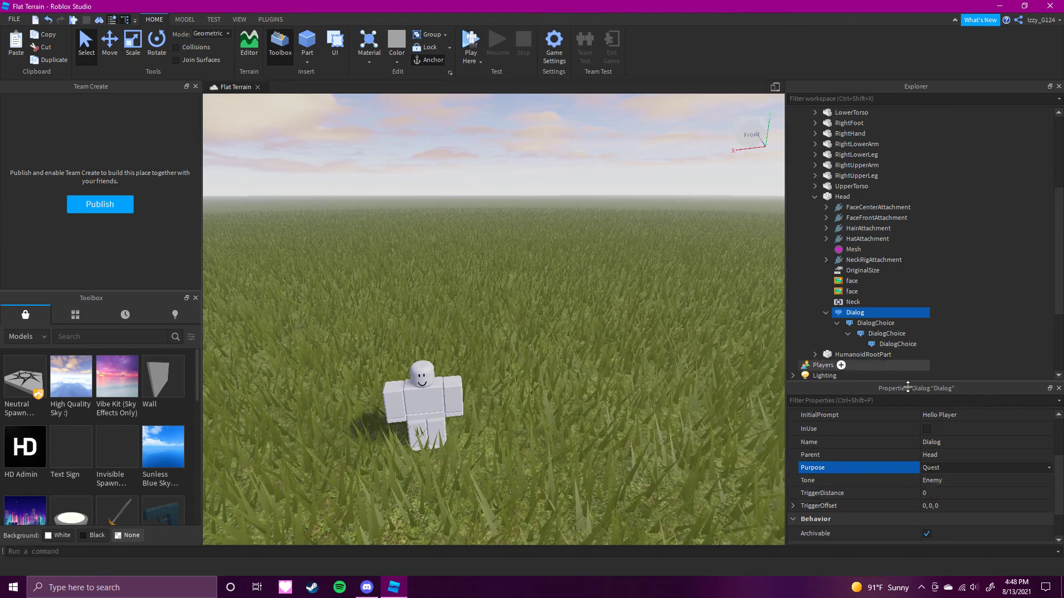
pyautogui.scroll(3, 956, 429)
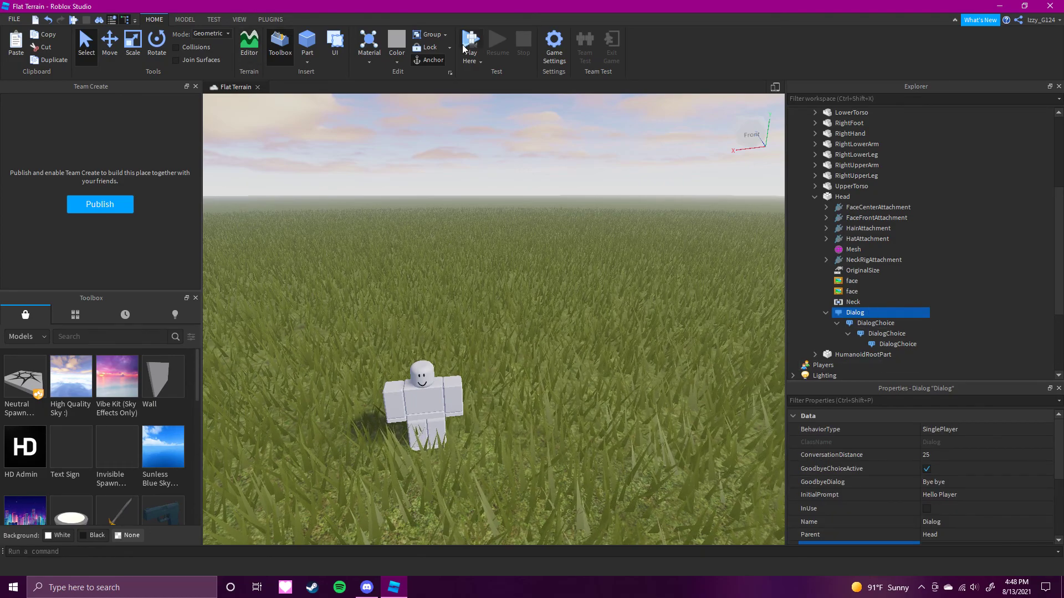
# Play with F5, walk to the Dummy, open its red ! quest conversation, then stop
pyautogui.press('F5')
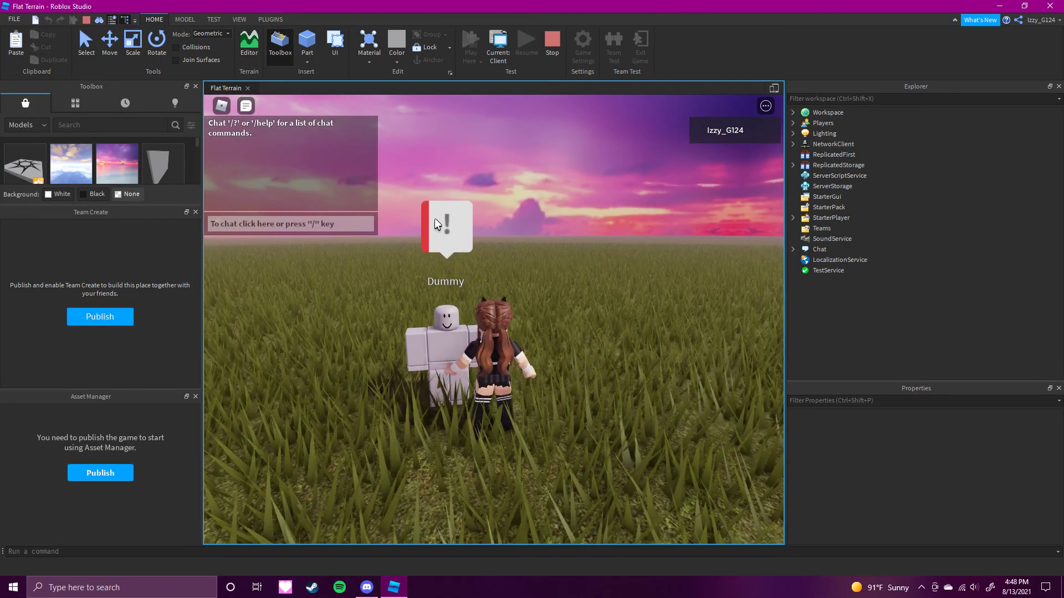
pyautogui.press('w')
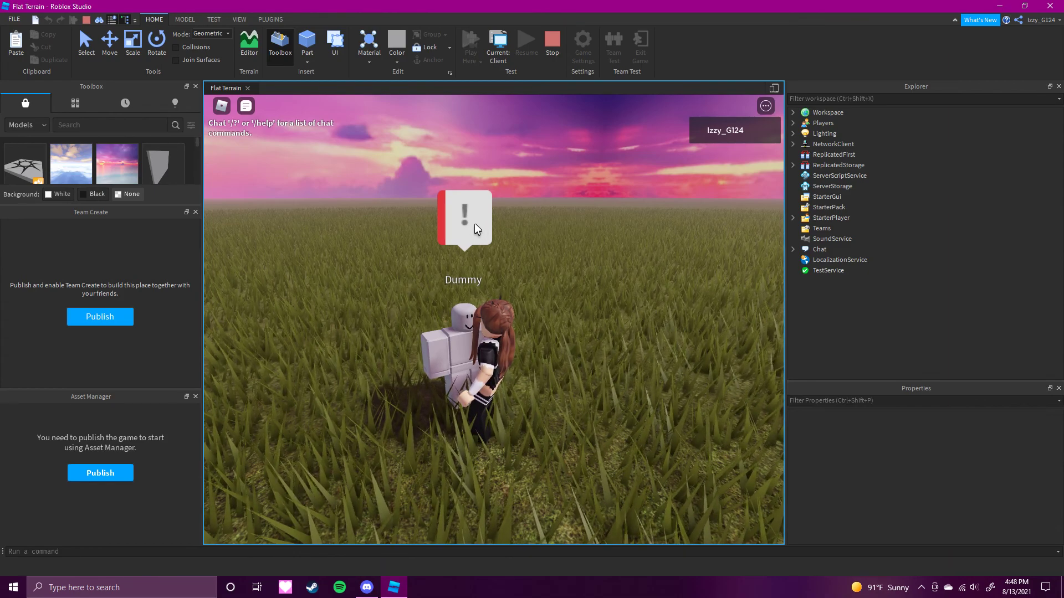
pyautogui.click(466, 222)
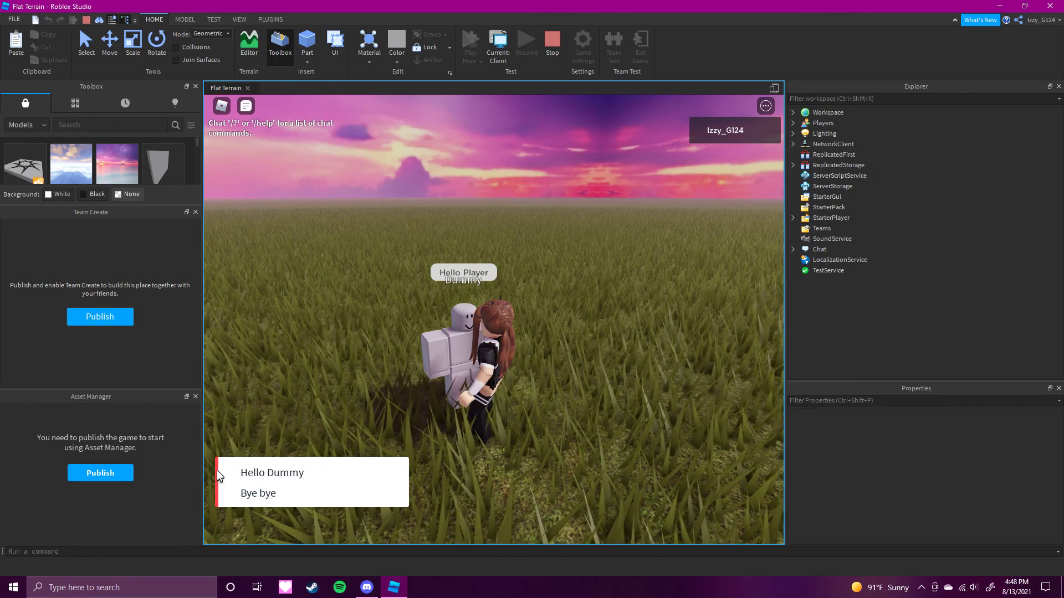
pyautogui.moveTo(331, 227)
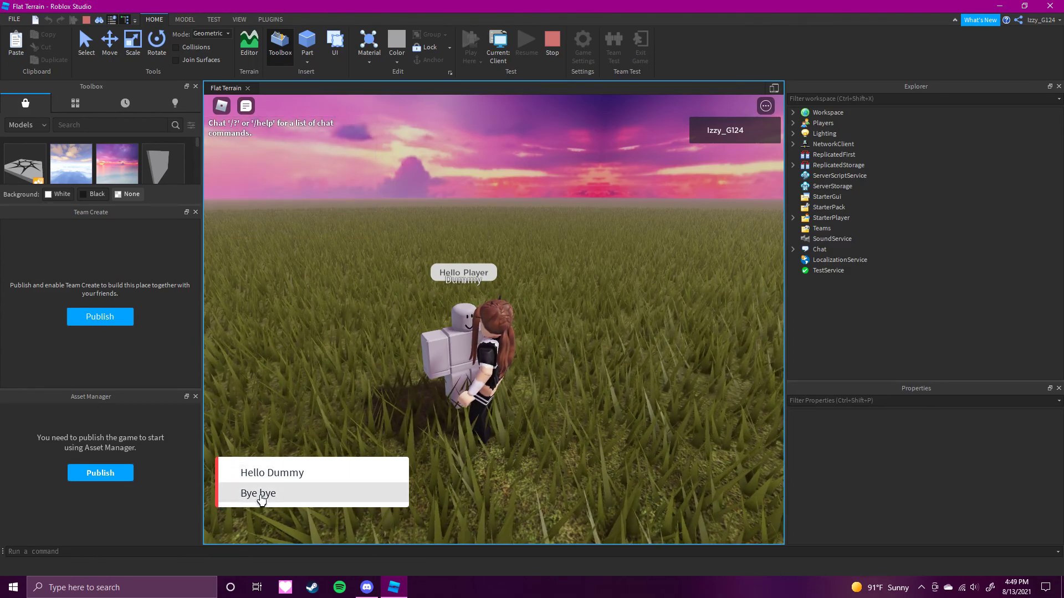
pyautogui.click(552, 44)
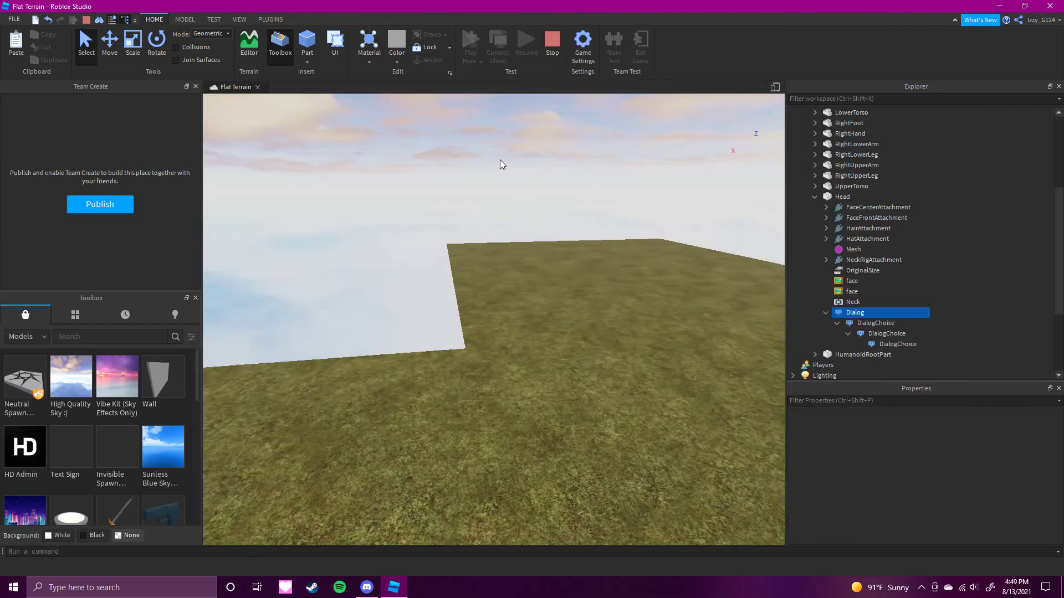
# Add a second Dummy rig to the scene with the Build Rig plugin
pyautogui.scroll(5, 345, 242)
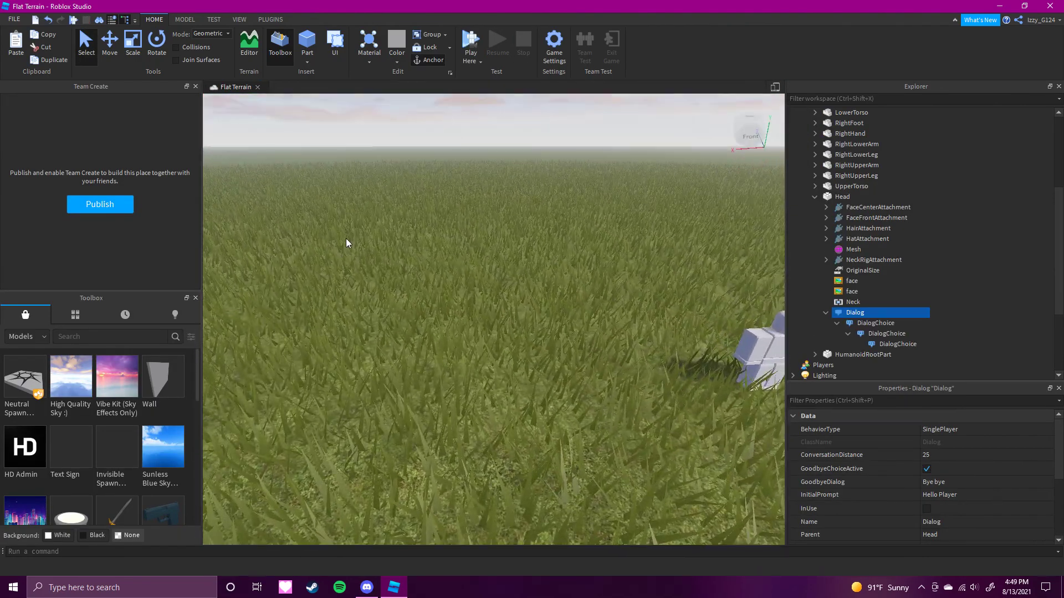
pyautogui.scroll(-5, 347, 241)
pyautogui.scroll(2, 310, 199)
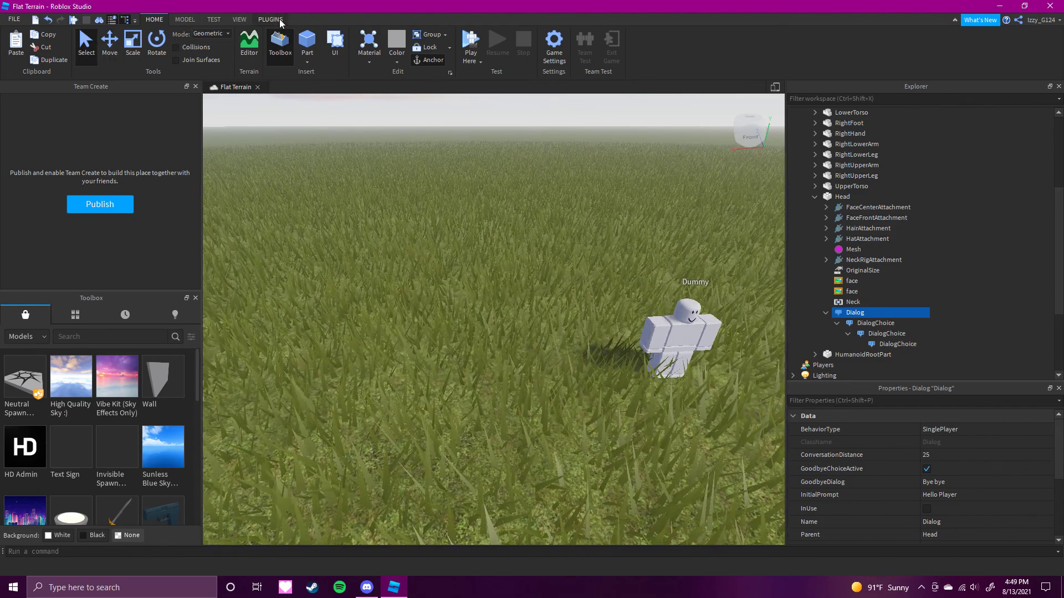
pyautogui.click(239, 19)
pyautogui.click(271, 19)
pyautogui.click(85, 59)
pyautogui.click(486, 309)
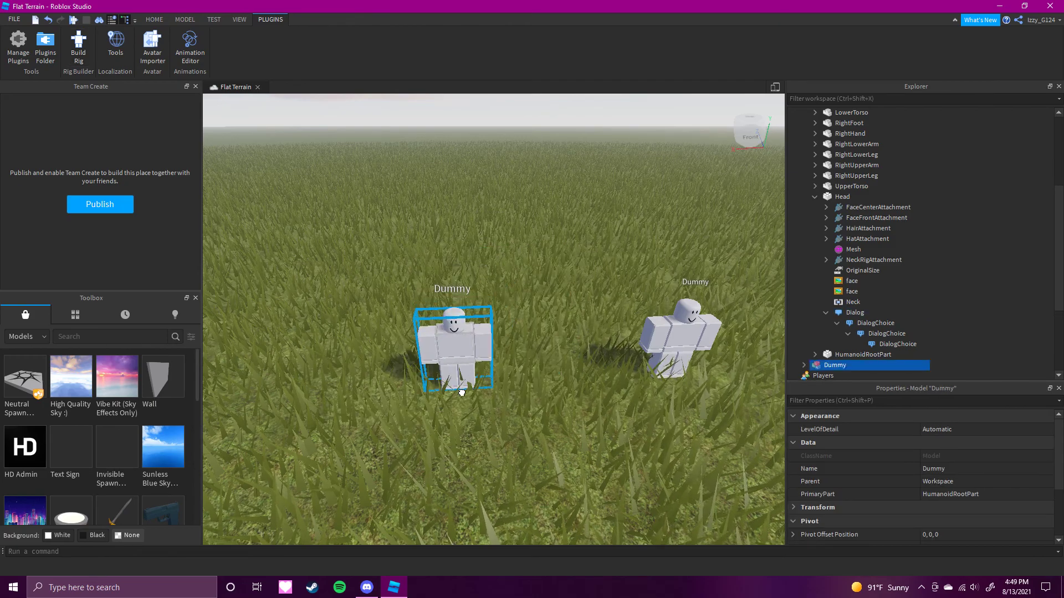
# Expand the new Dummy and its Head in Explorer
pyautogui.click(803, 365)
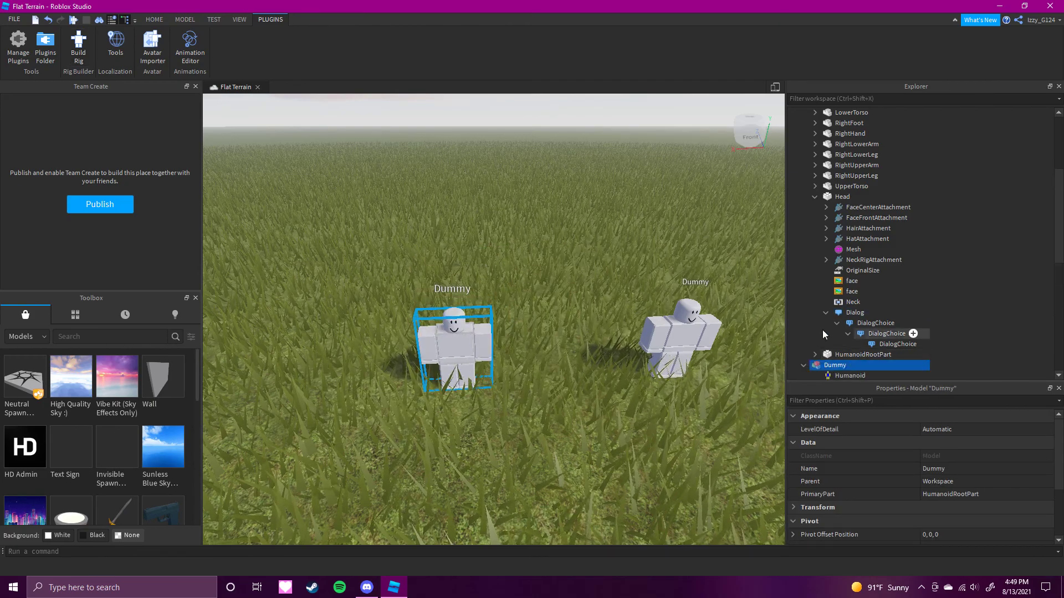
pyautogui.scroll(-9, 822, 330)
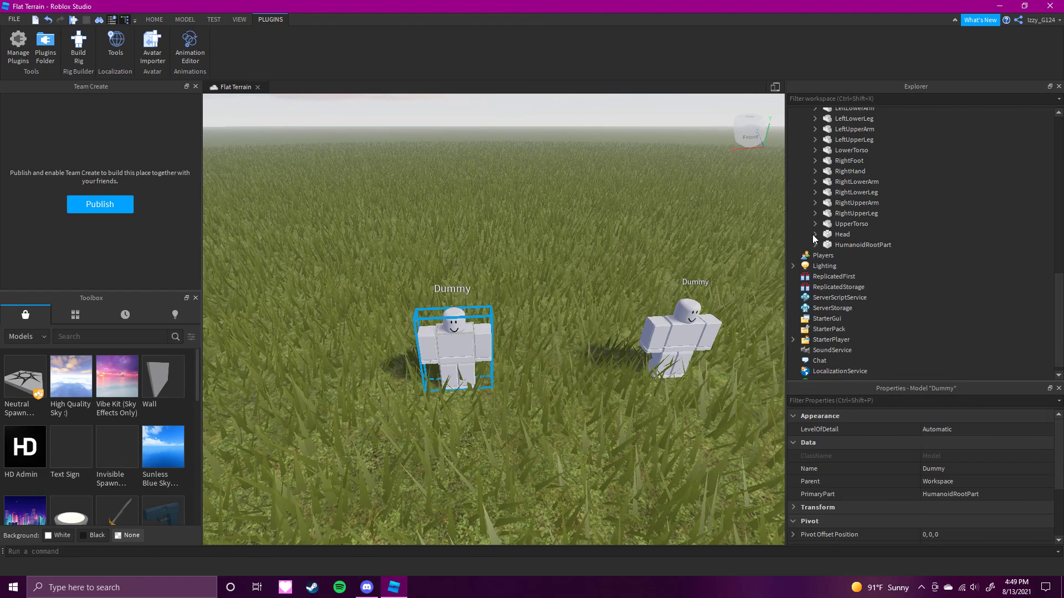
pyautogui.click(814, 234)
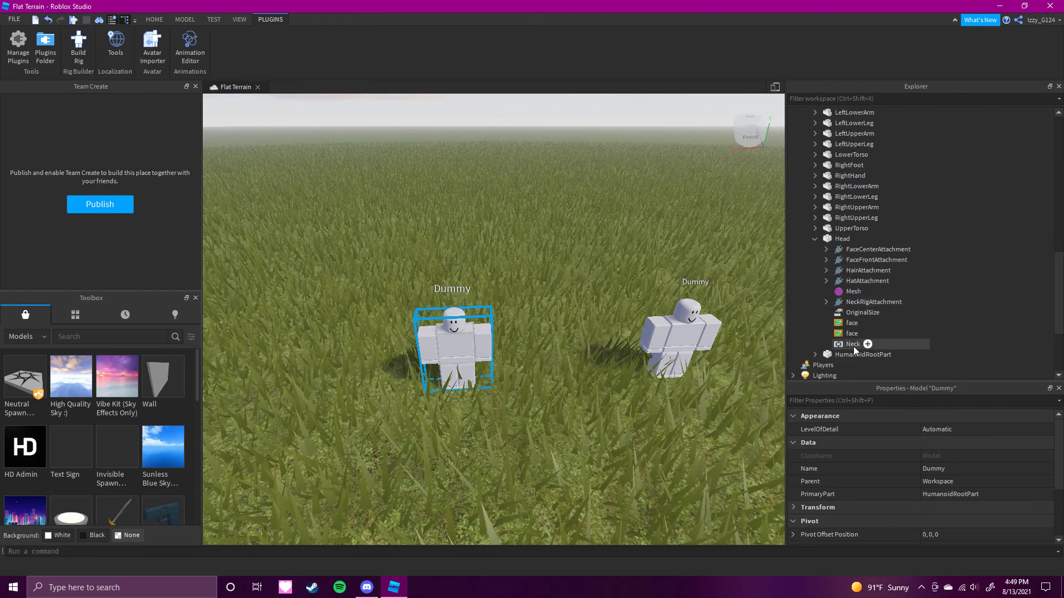
# Insert a Dialog under the second Dummy's Head and select it
pyautogui.click(856, 239)
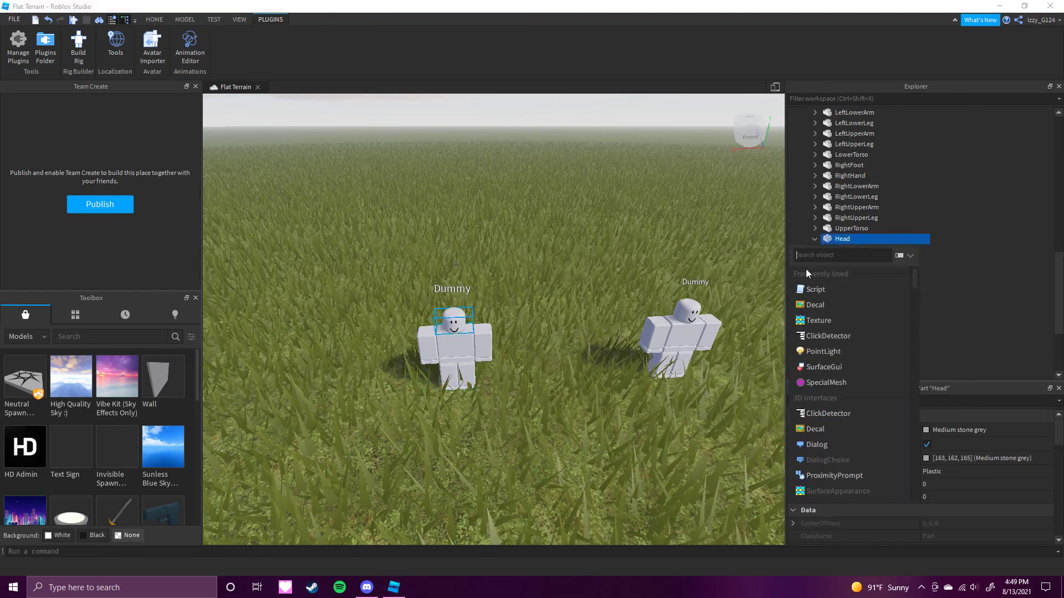
pyautogui.click(817, 444)
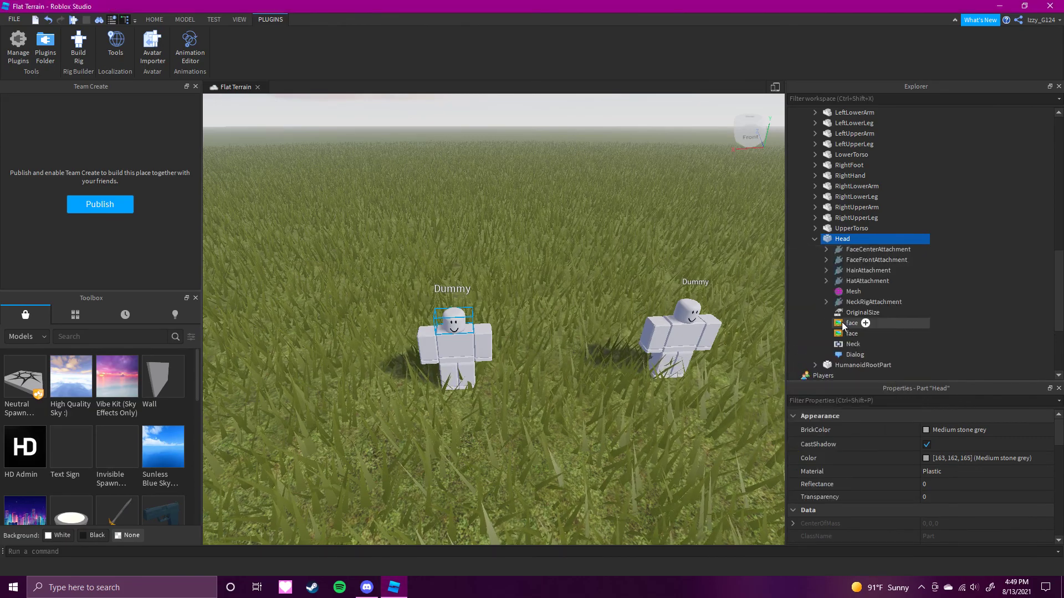
pyautogui.click(842, 323)
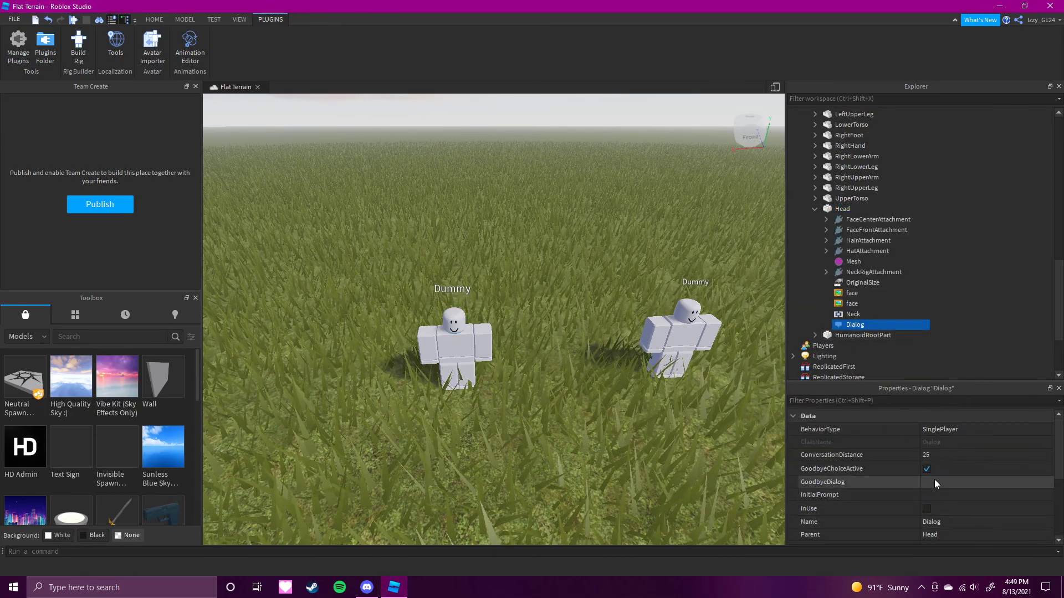
pyautogui.scroll(-3, 946, 495)
pyautogui.scroll(3, 946, 495)
# Set the Dialog's prompt to 'How are you Player?' and goodbye to 'Bye Dummy', adding a DialogChoice
pyautogui.click(939, 495)
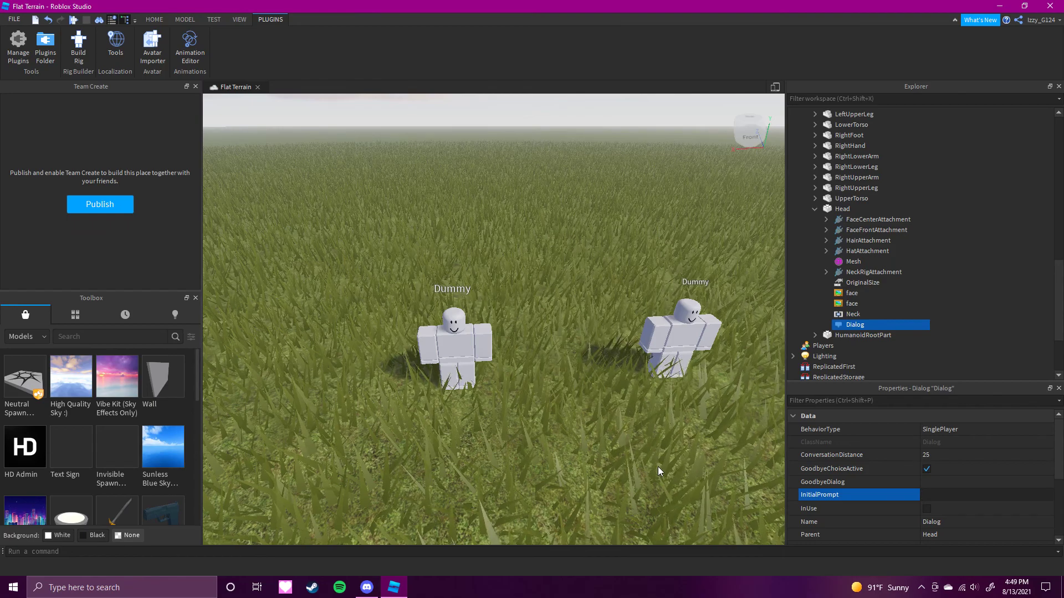
pyautogui.write('How are you Player?')
pyautogui.click(967, 484)
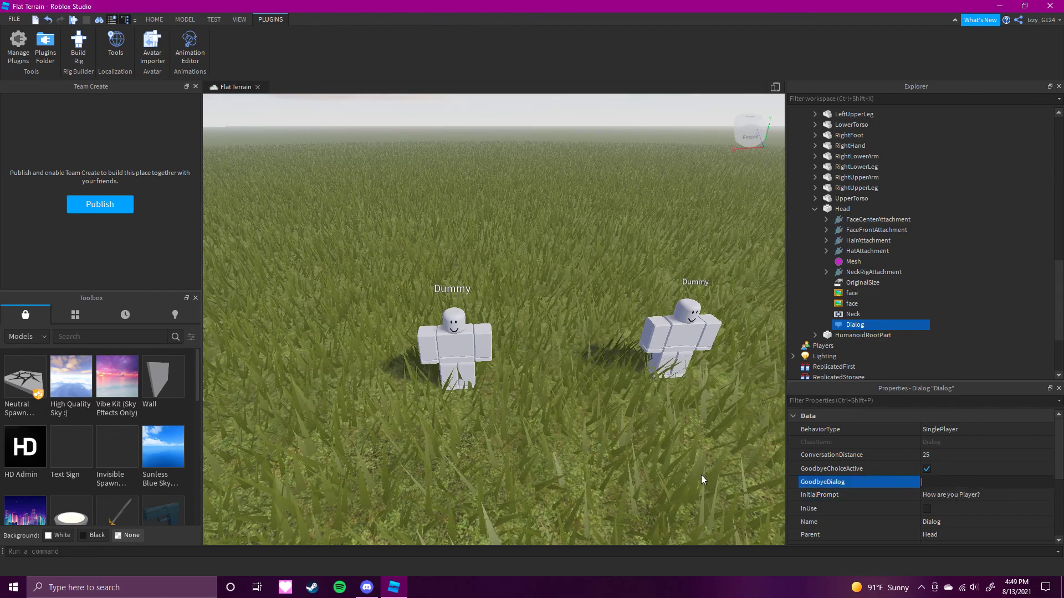
pyautogui.write('Bye Dummy')
pyautogui.moveTo(883, 327)
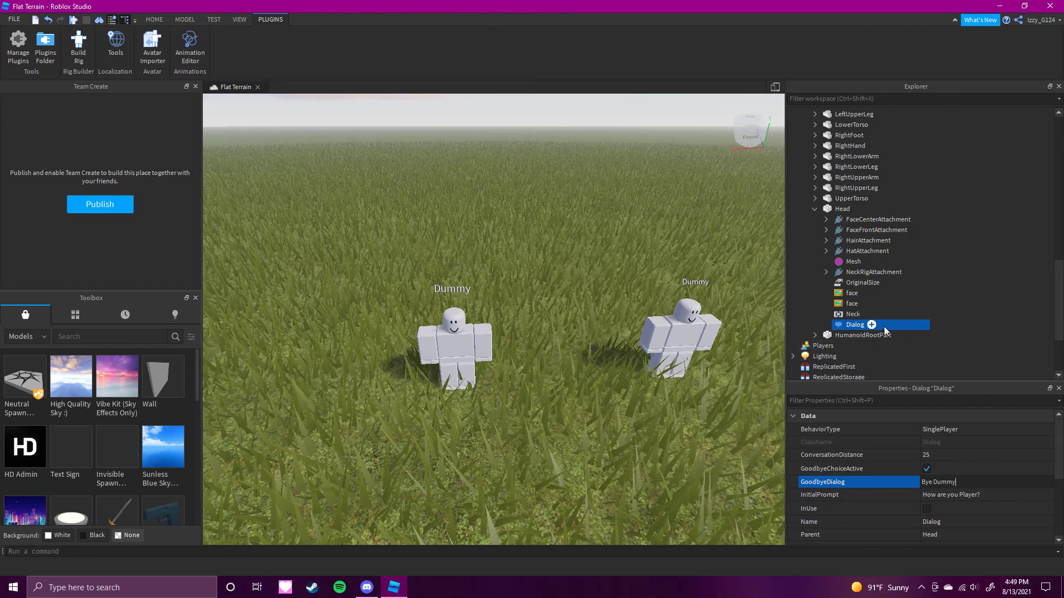
pyautogui.press('Return')
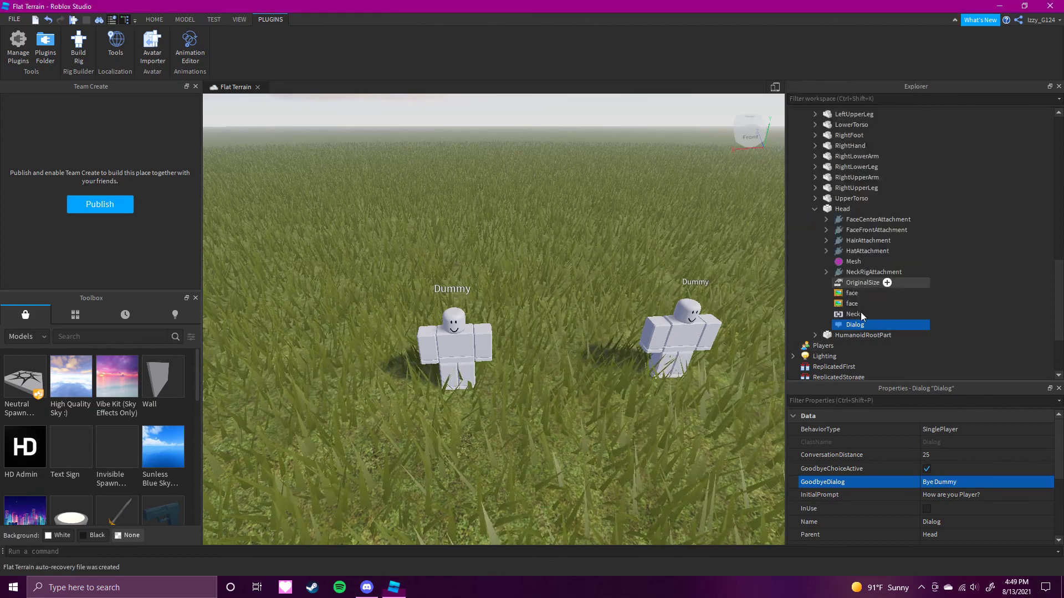
pyautogui.click(863, 334)
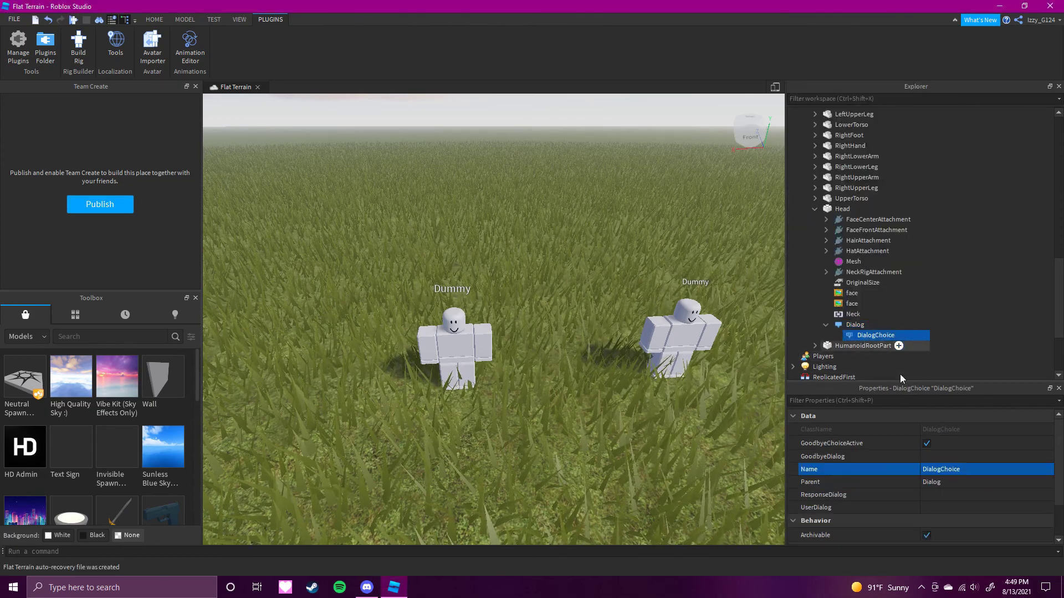
# Set the DialogChoice's GoodbyeDialog to 'Later Dummy'
pyautogui.click(933, 454)
pyautogui.write('Bye')
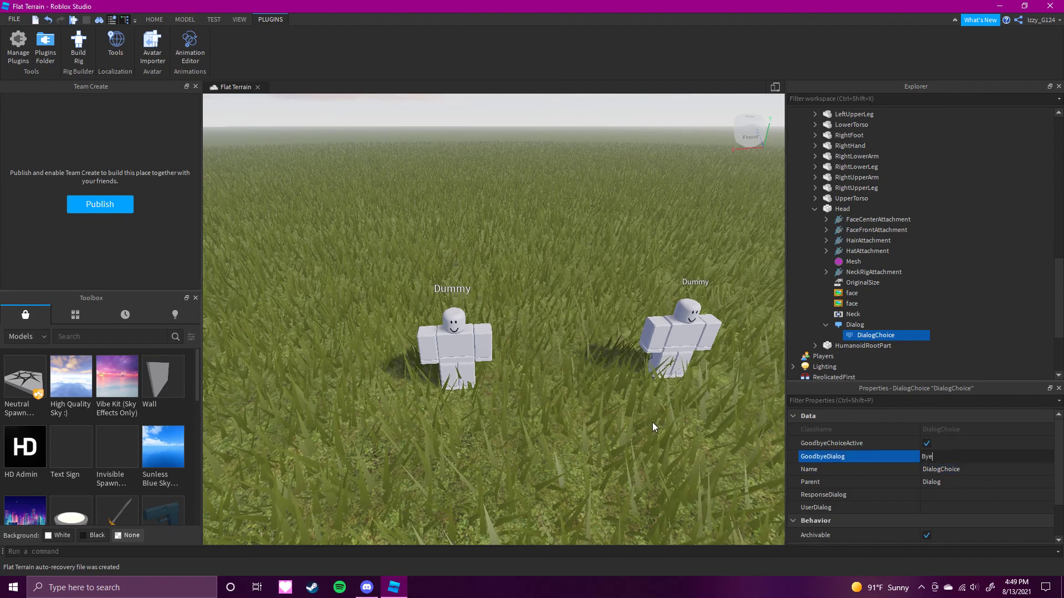
pyautogui.write(' by')
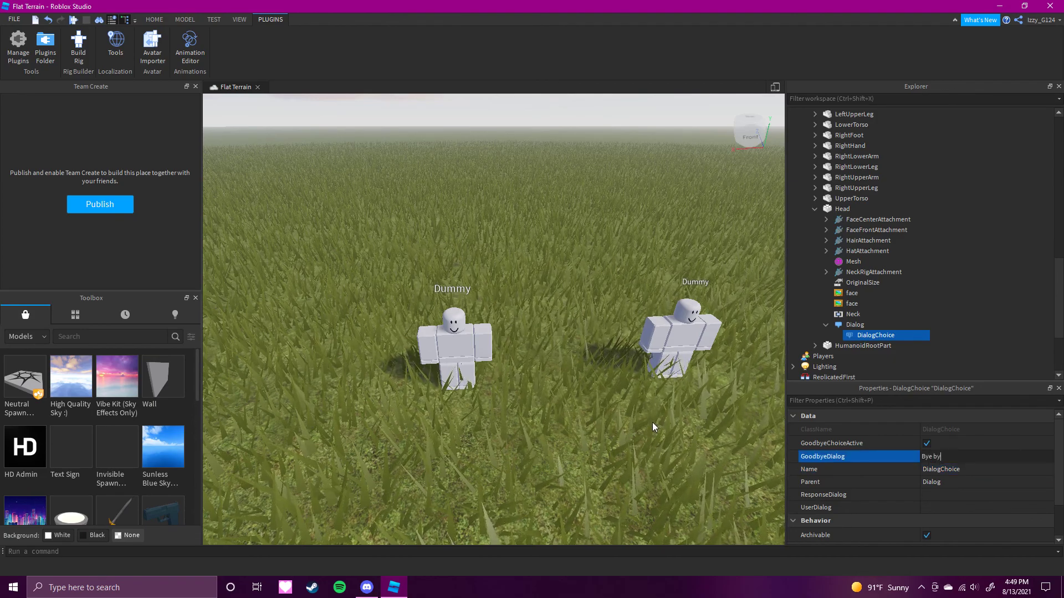
pyautogui.press('BackSpace')
pyautogui.press('BackSpace')
pyautogui.press('BackSpace')
pyautogui.press('BackSpace')
pyautogui.press('BackSpace')
pyautogui.press('BackSpace')
pyautogui.write('Later Dummy')
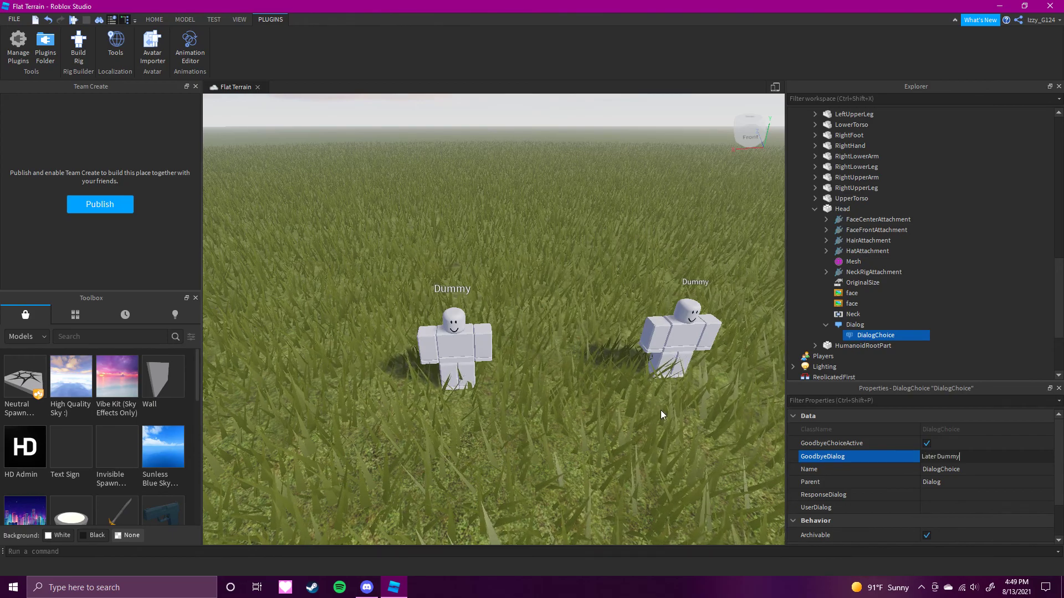
pyautogui.click(935, 507)
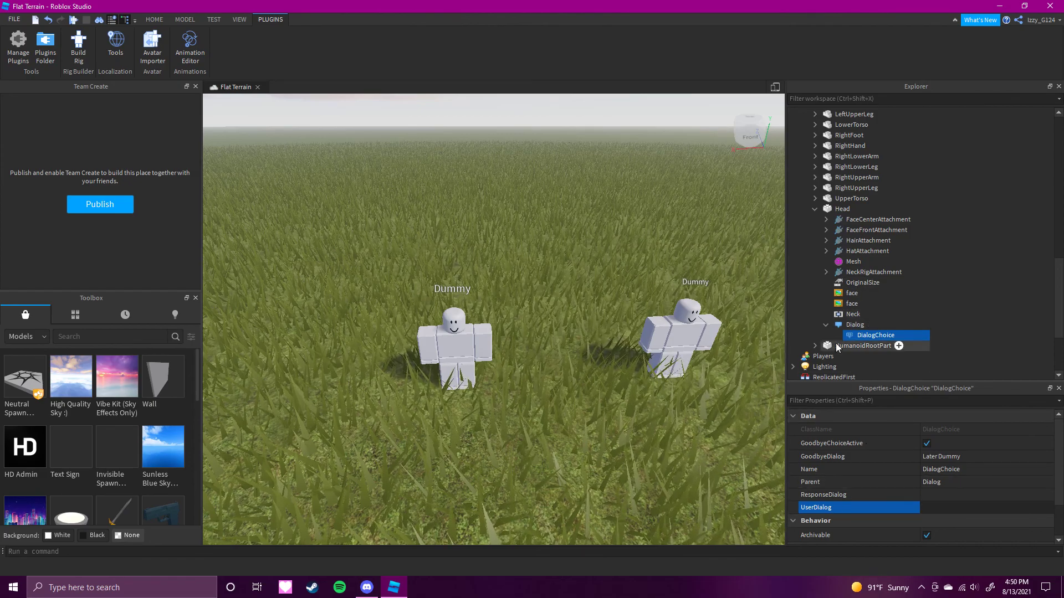
# Set the choice's UserDialog to 'Fine & you?' and ResponseDialog to 'Doing well.'
pyautogui.click(846, 325)
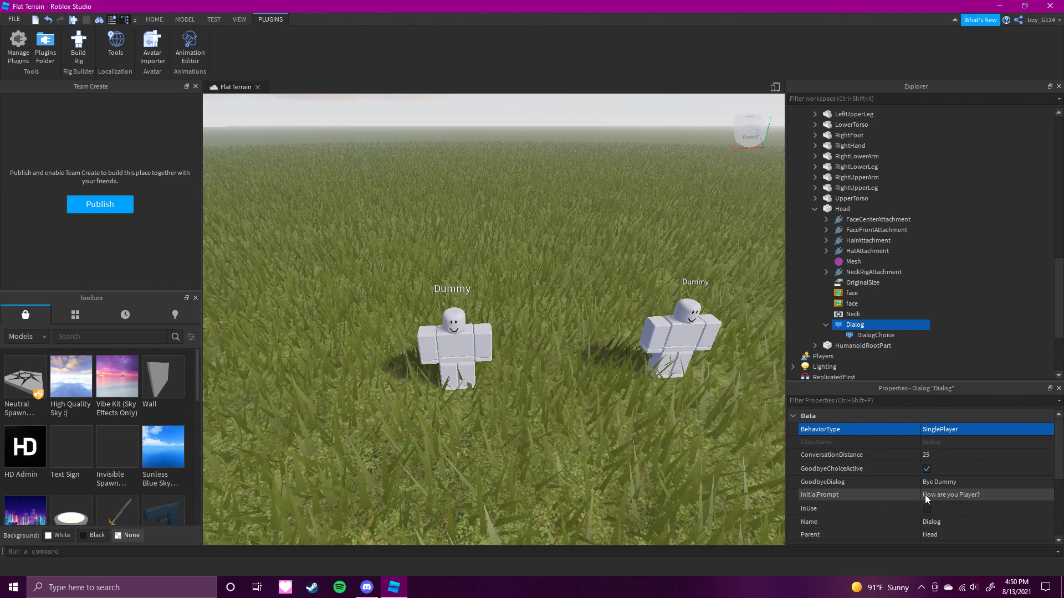
pyautogui.click(860, 335)
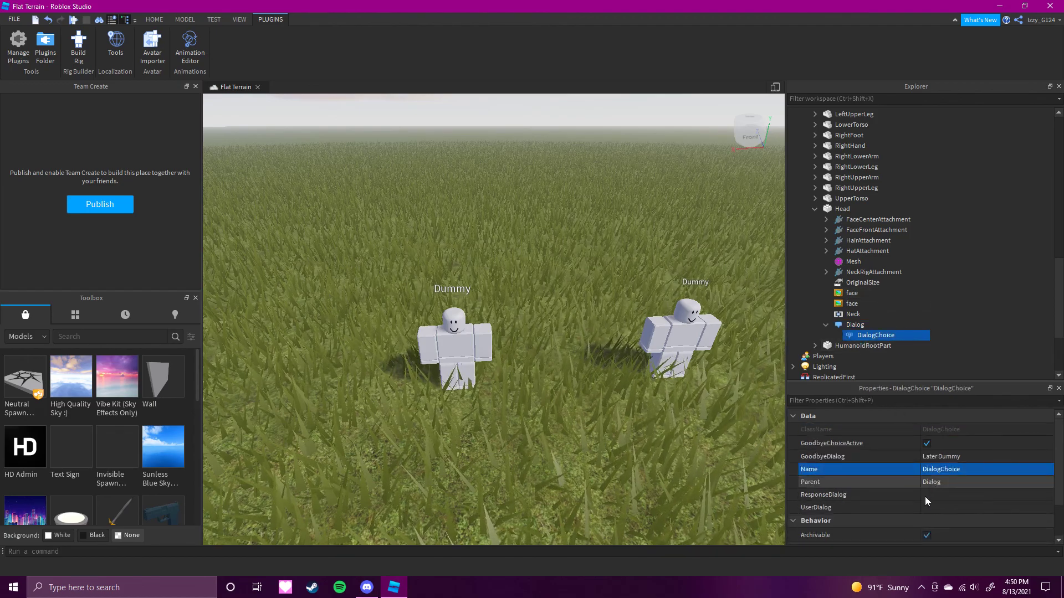
pyautogui.click(930, 505)
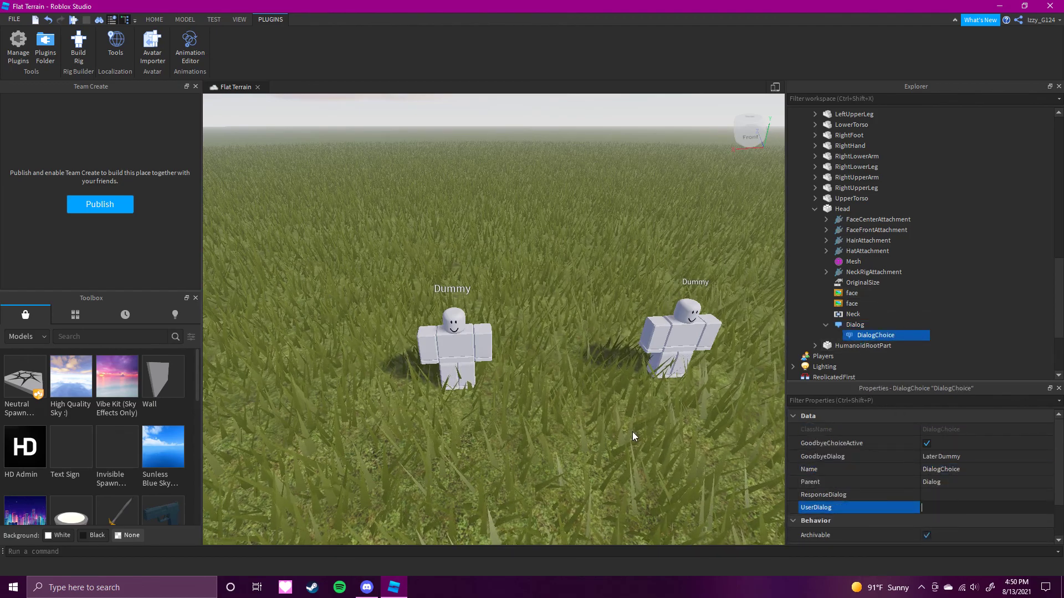
pyautogui.write('Fine & you?')
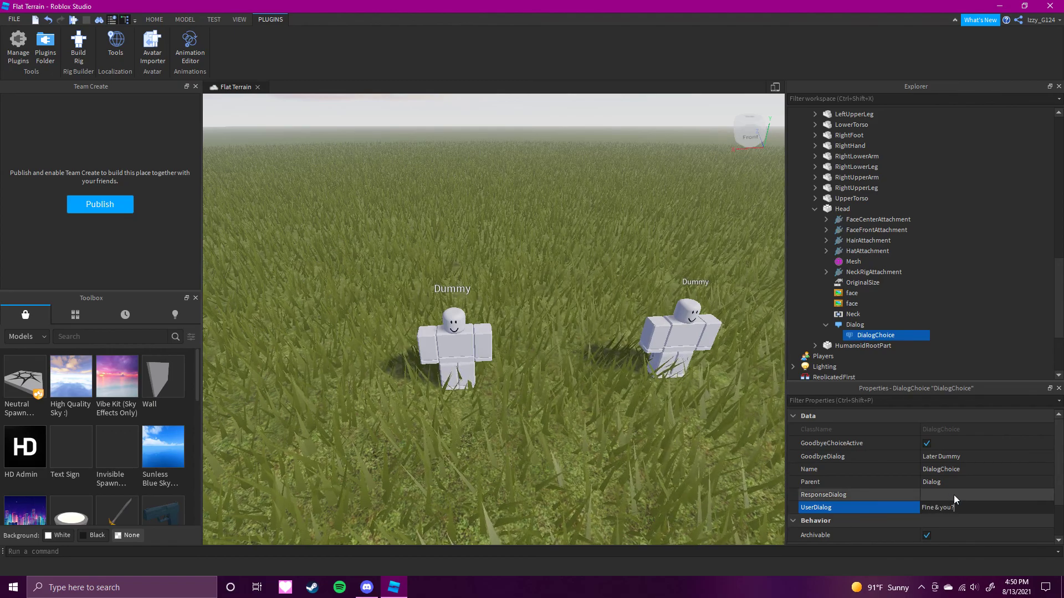
pyautogui.click(953, 494)
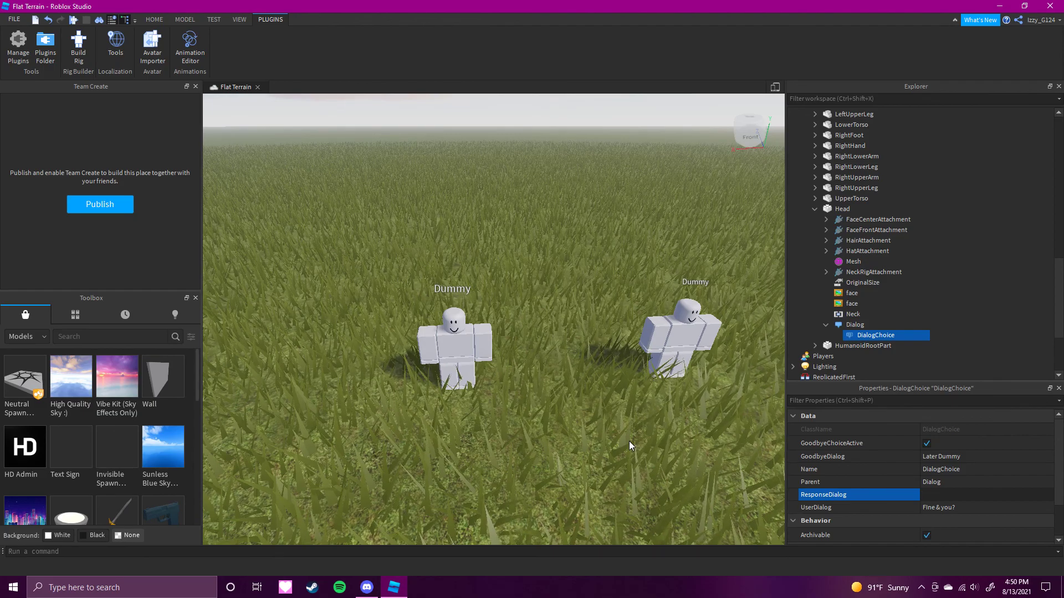
pyautogui.write('Doing well.')
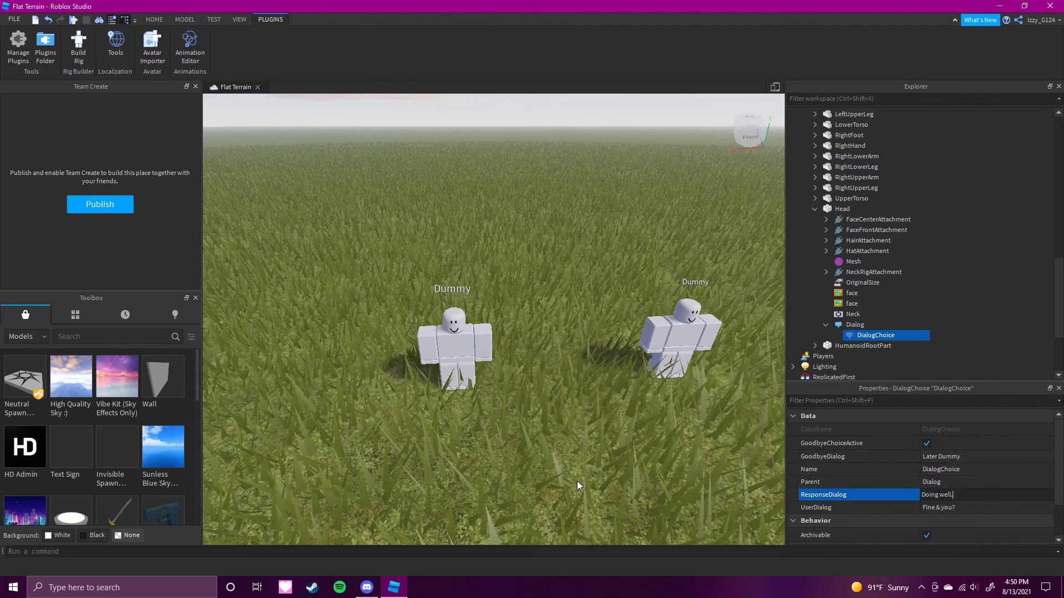
pyautogui.click(579, 498)
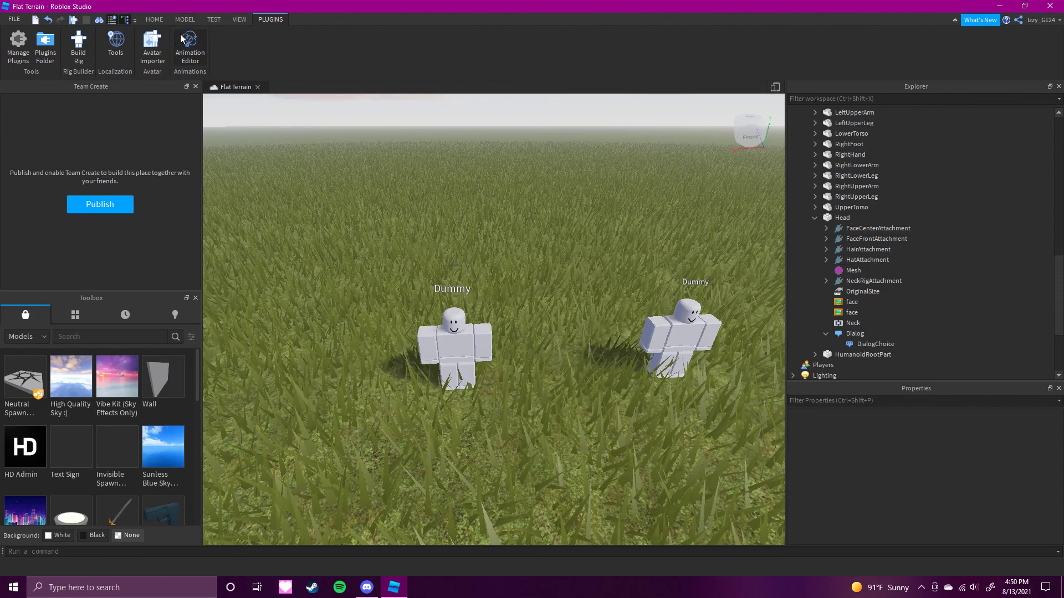
# Play-test and talk to the new Dummy, answering 'Fine & you?' to get 'Doing well.'
pyautogui.click(155, 19)
pyautogui.click(471, 40)
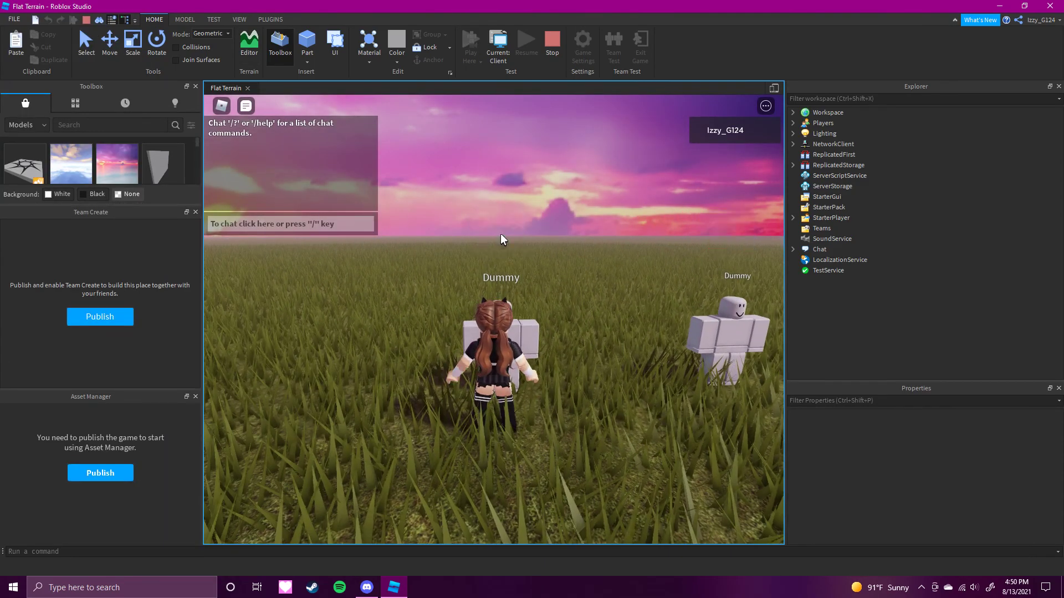
pyautogui.click(500, 300)
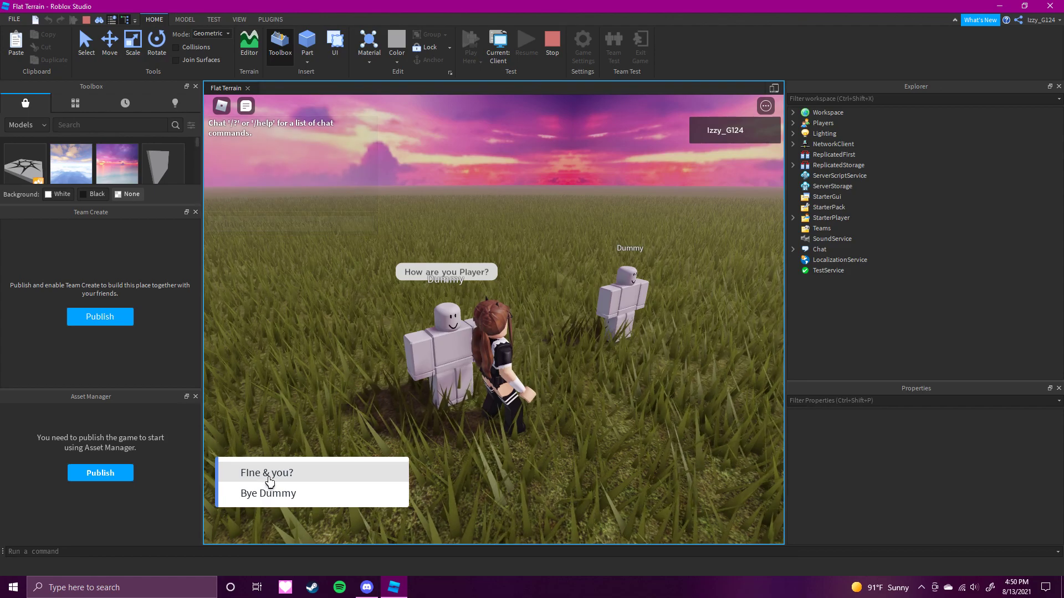
pyautogui.click(262, 477)
pyautogui.moveTo(524, 329); pyautogui.dragTo(524, 329, button='right')
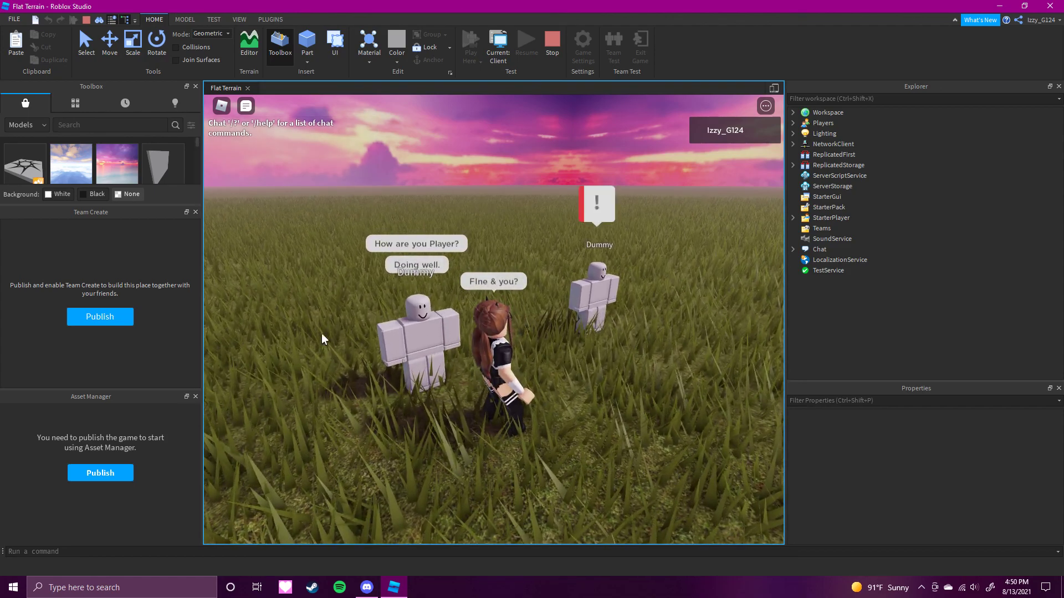